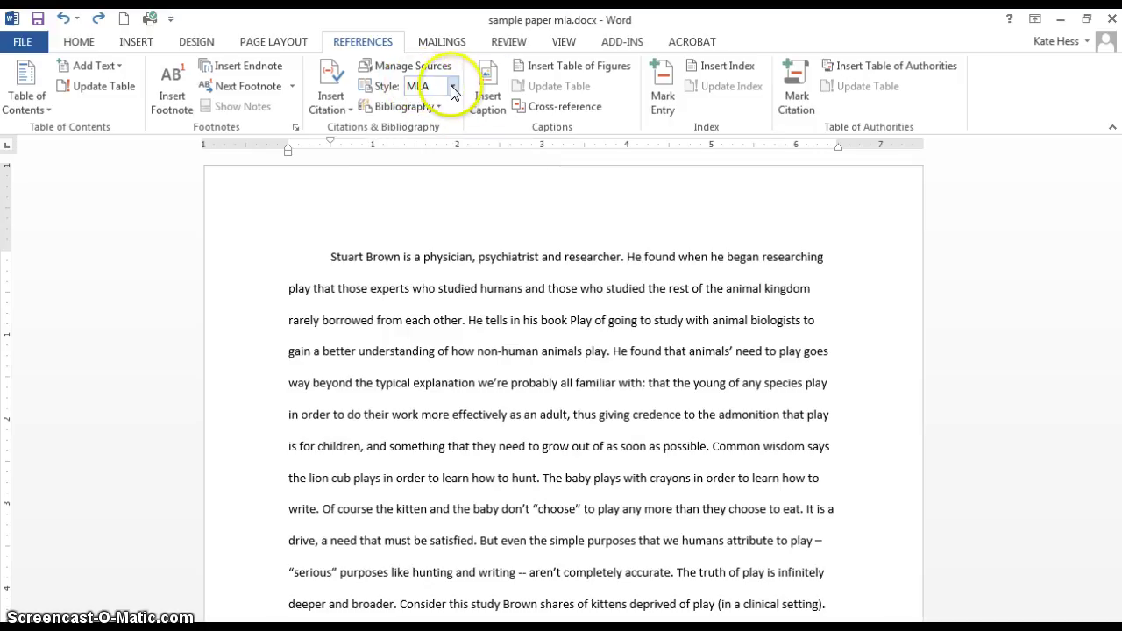
# Step: Set the citation style to MLA
pyautogui.click(452, 88)
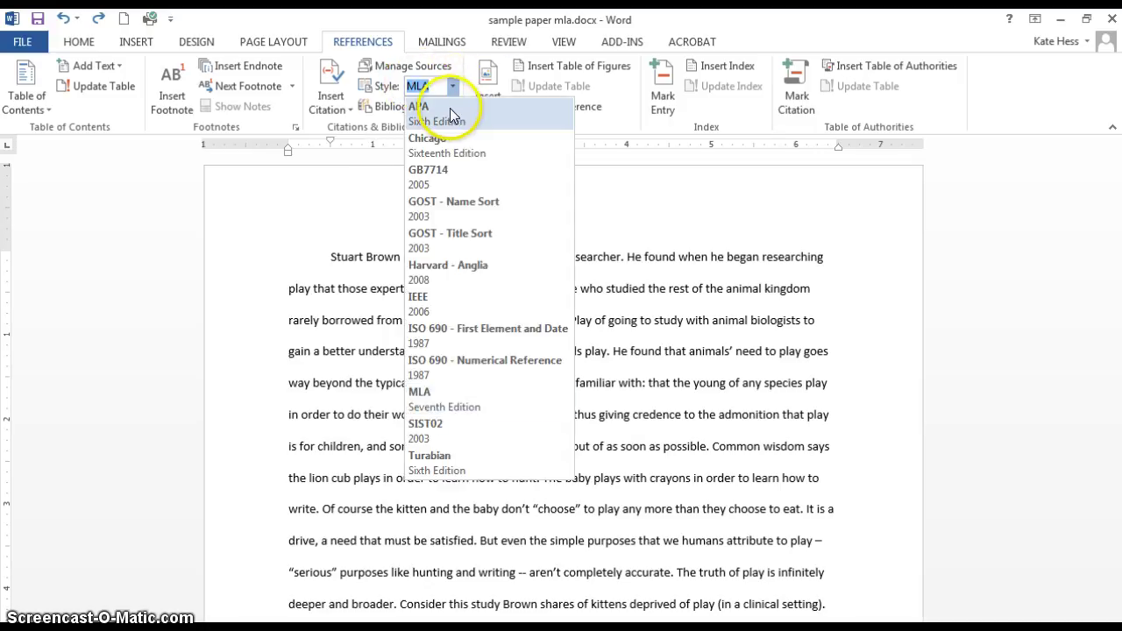
pyautogui.click(434, 407)
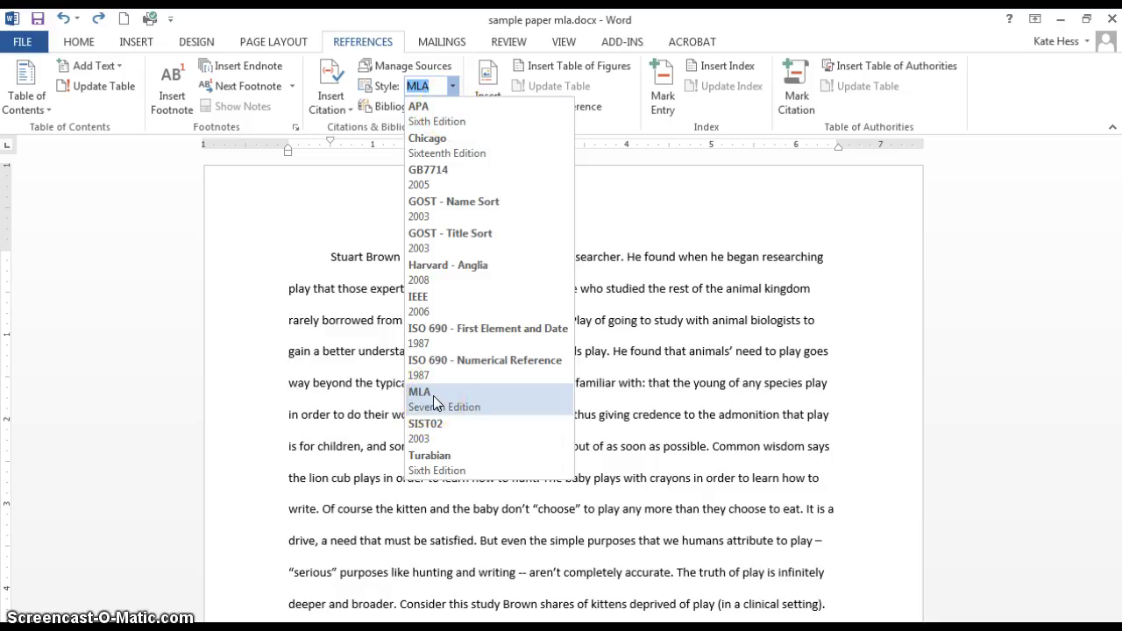
pyautogui.click(436, 116)
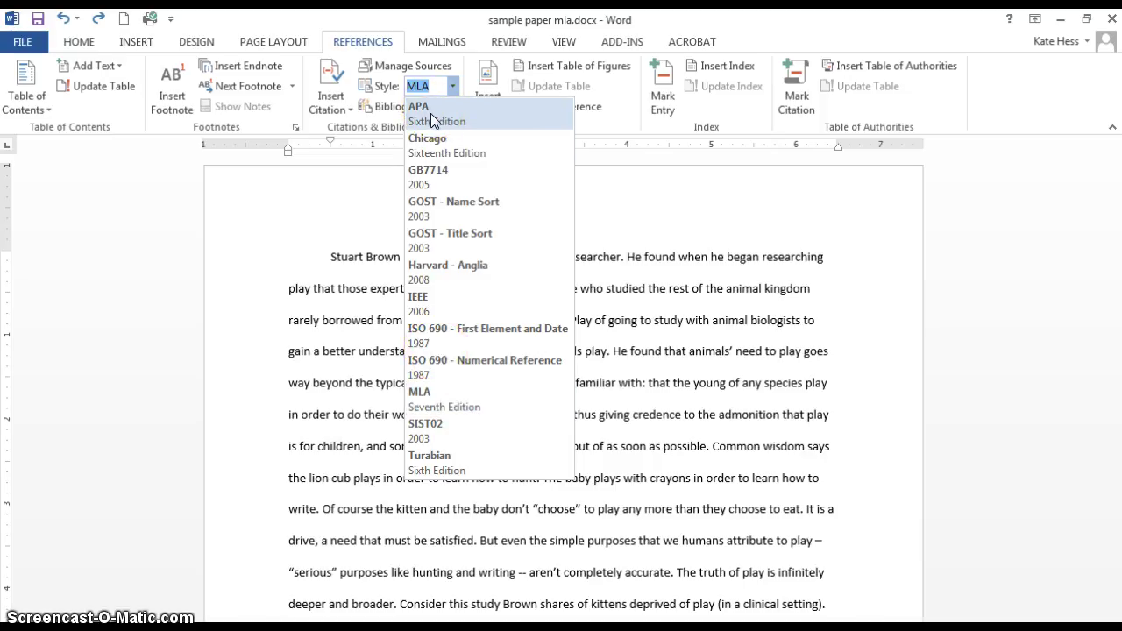
pyautogui.click(443, 396)
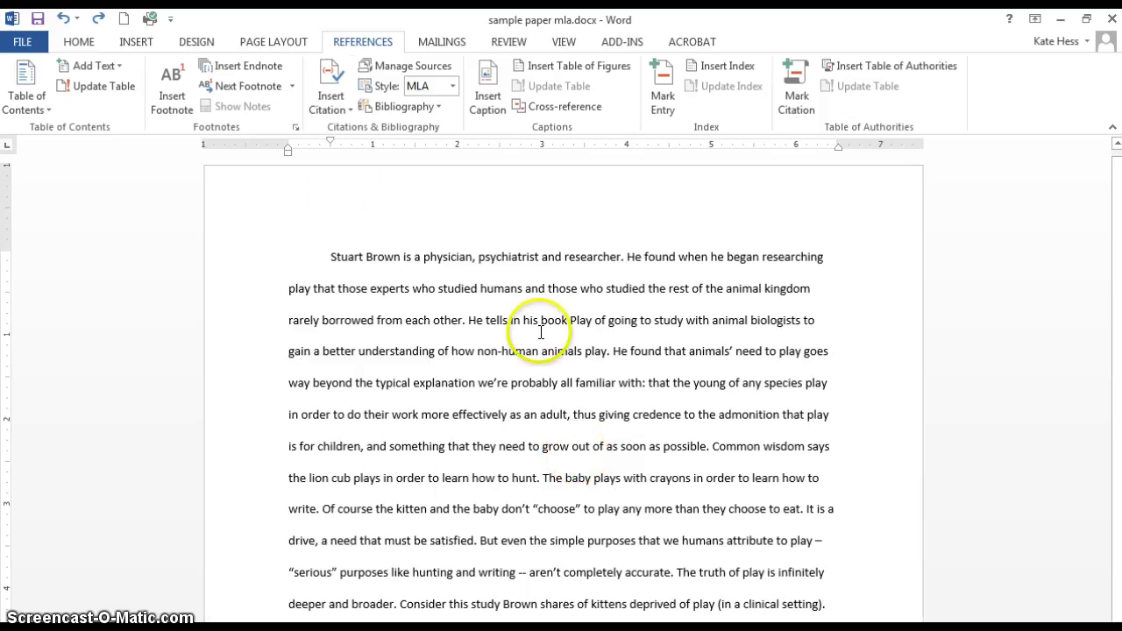
# Step: Delete the period after "each other" and start adding a new citation source
pyautogui.click(461, 320)
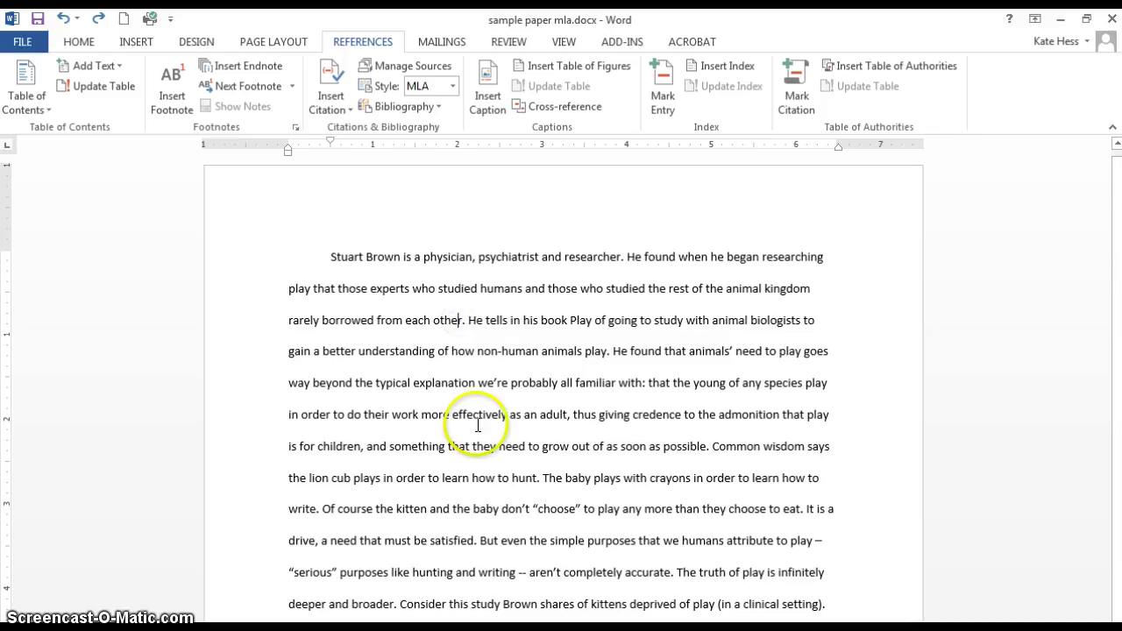
pyautogui.press('Delete')
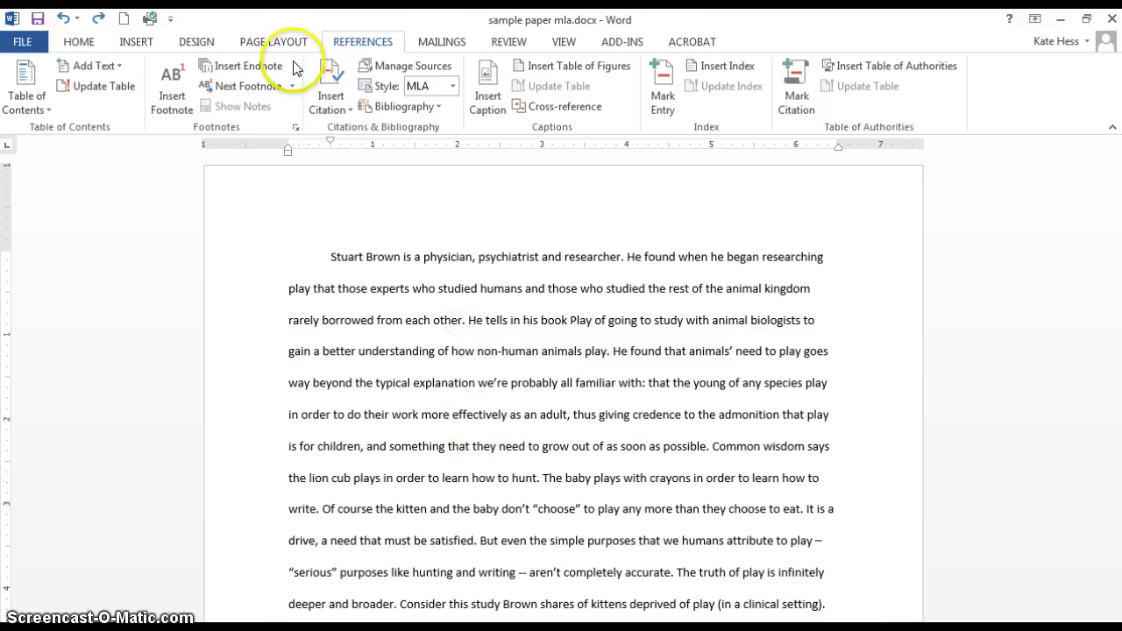
pyautogui.click(340, 108)
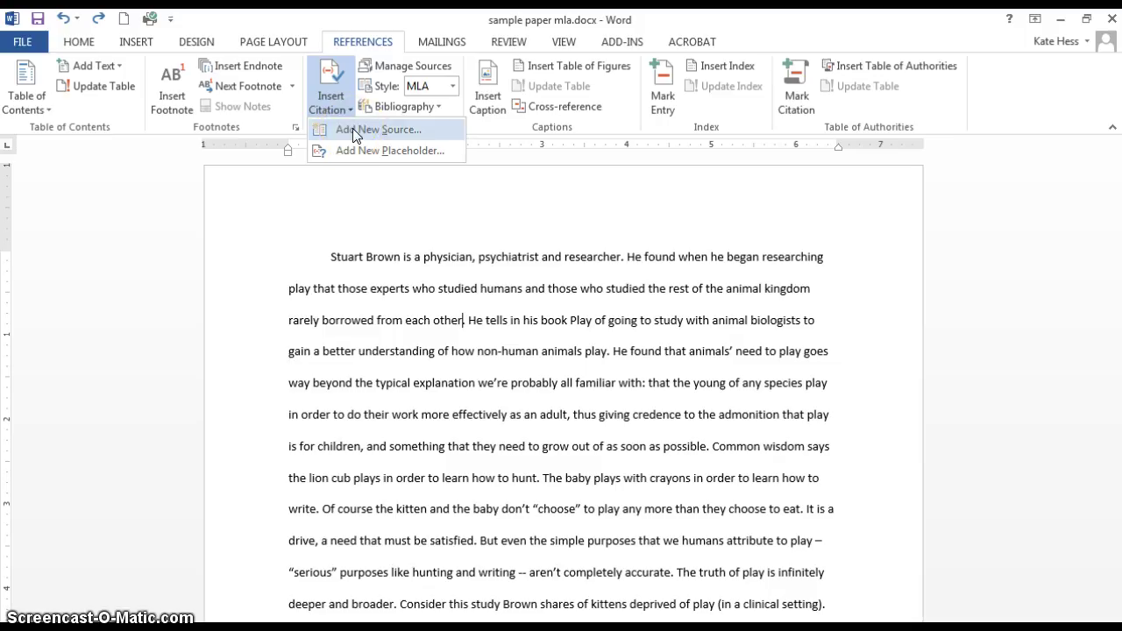
pyautogui.click(353, 132)
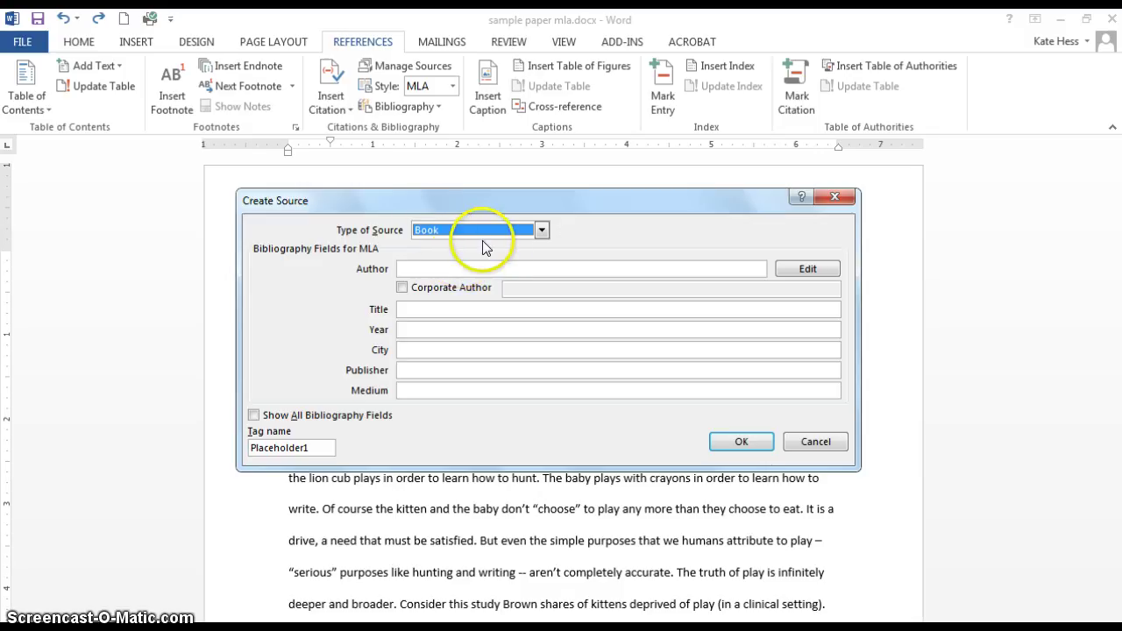
# Step: Keep Book as the source type and place the cursor in the Author field
pyautogui.click(542, 232)
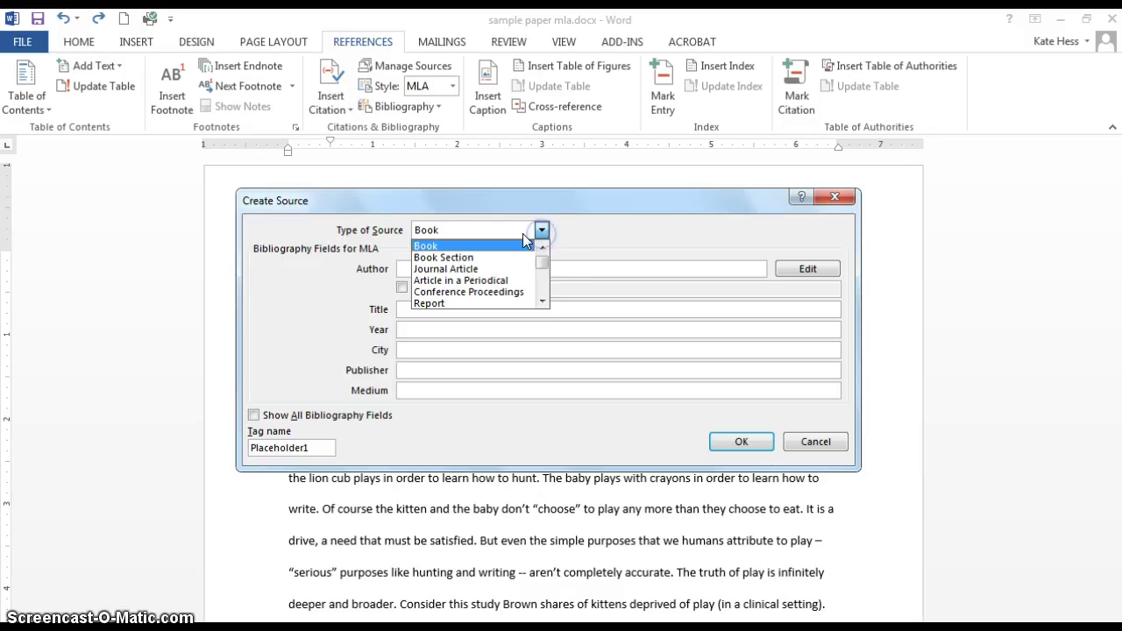
pyautogui.click(447, 269)
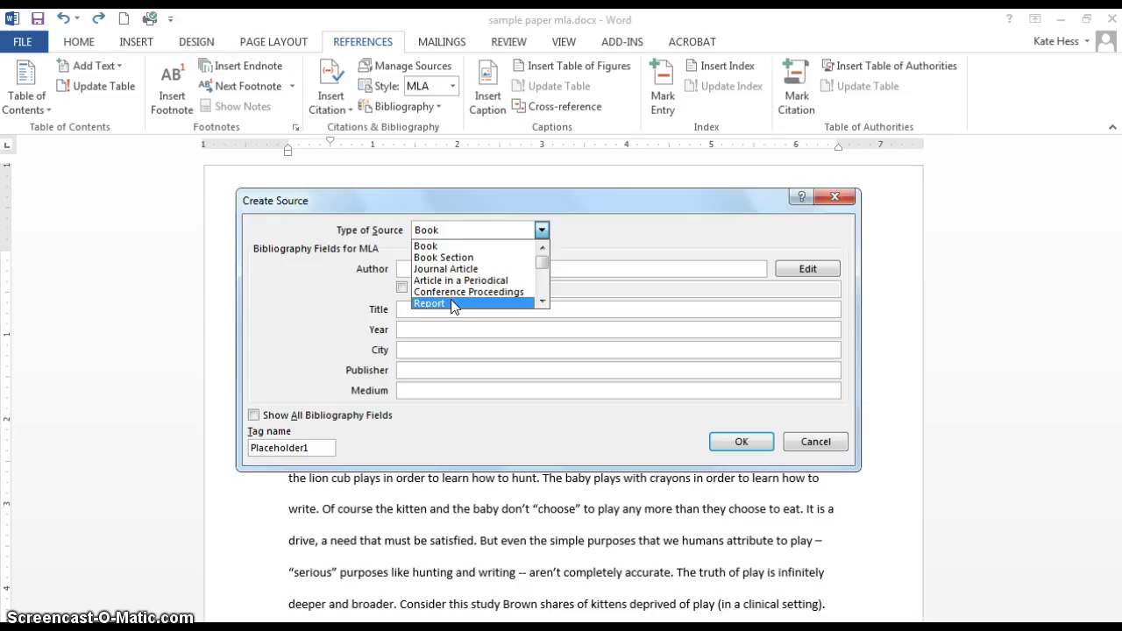
pyautogui.click(435, 246)
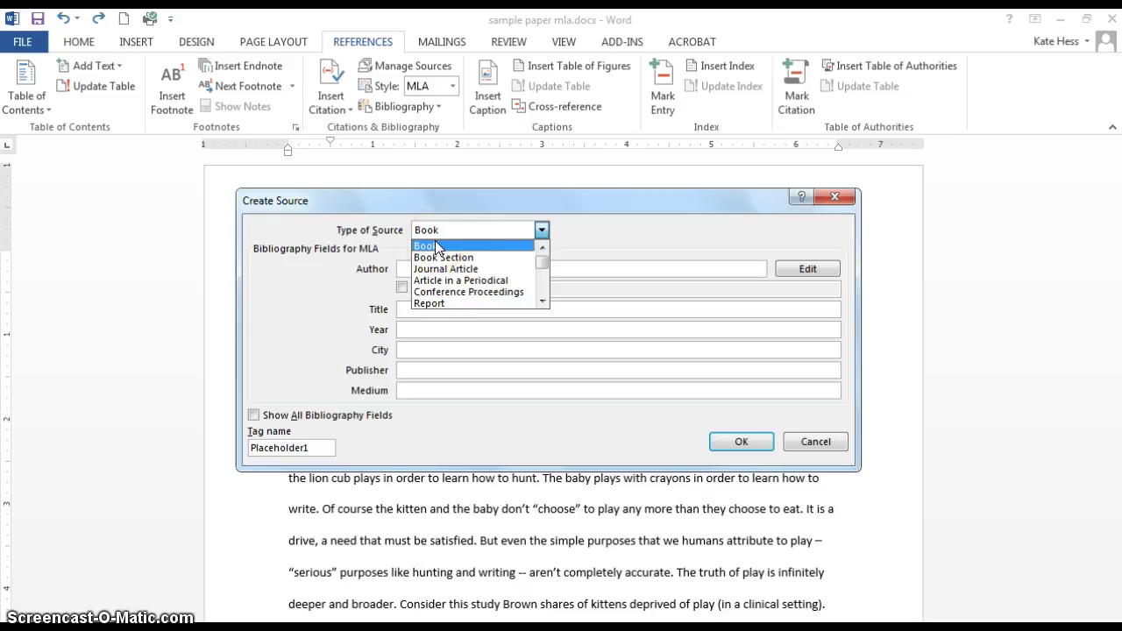
pyautogui.click(435, 246)
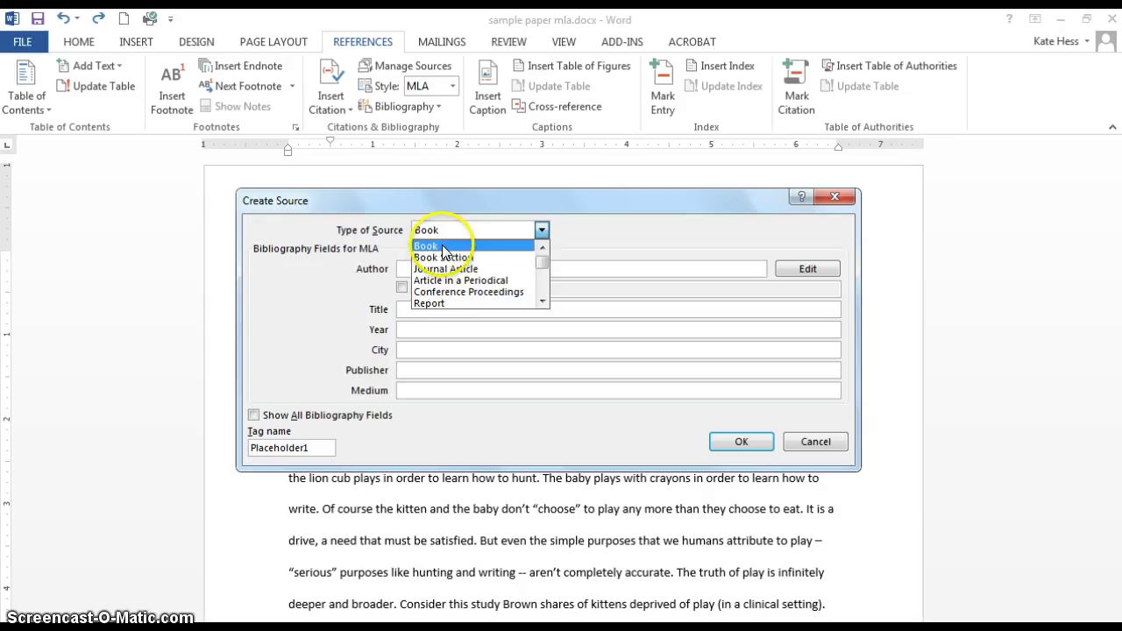
pyautogui.click(428, 269)
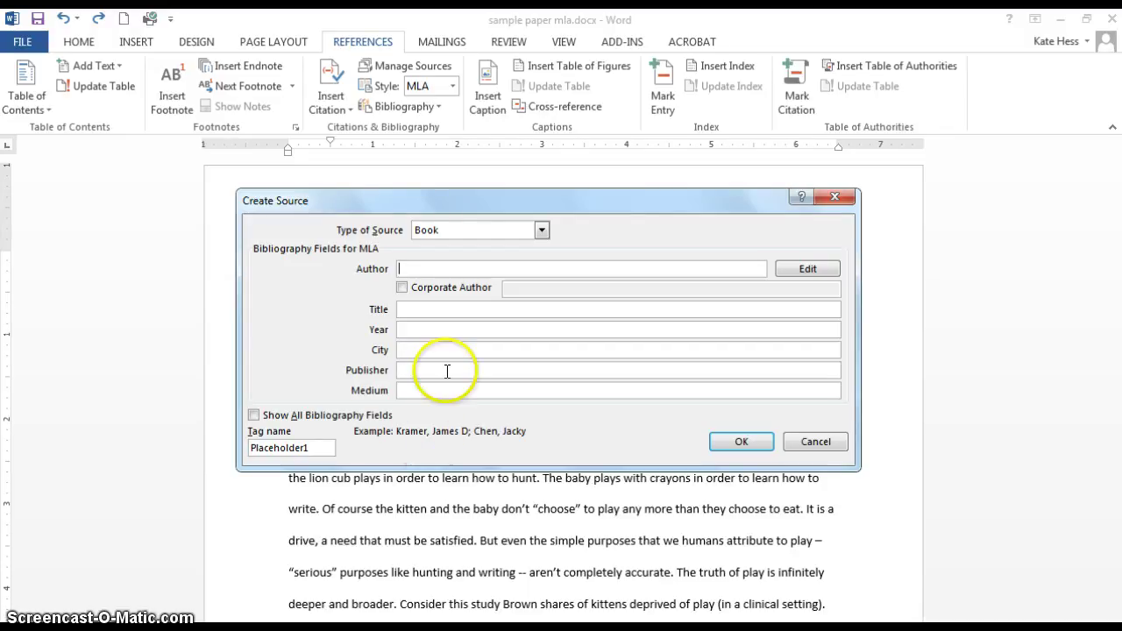
# Step: Enter the author 'Brown, Stuart' and paste in the book's full title
pyautogui.write('B')
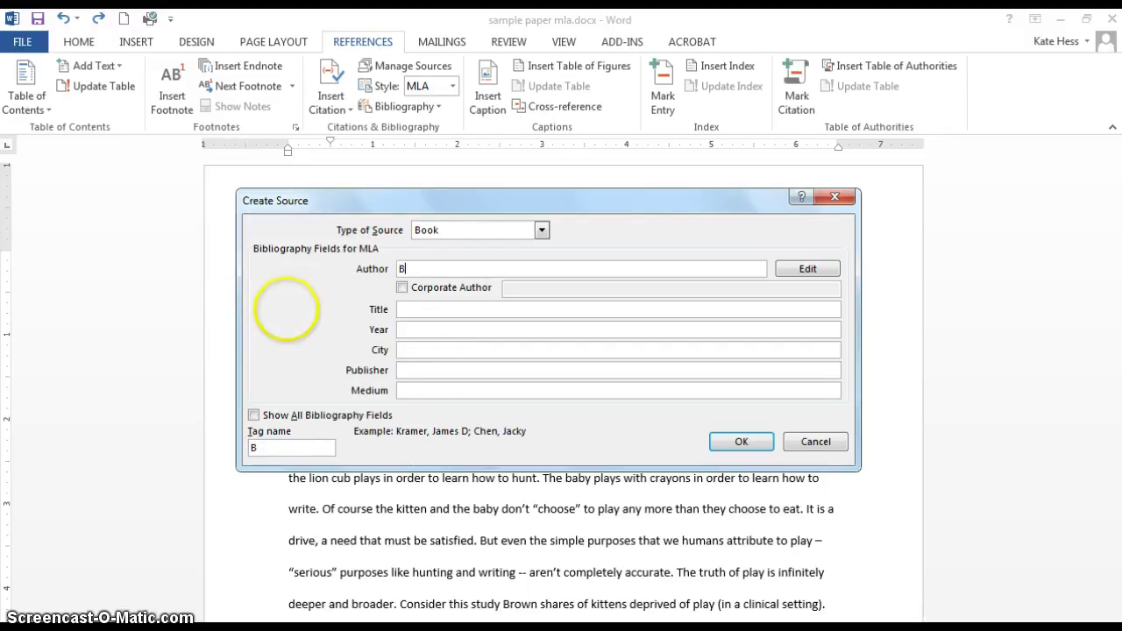
pyautogui.write('rown, Stuart L')
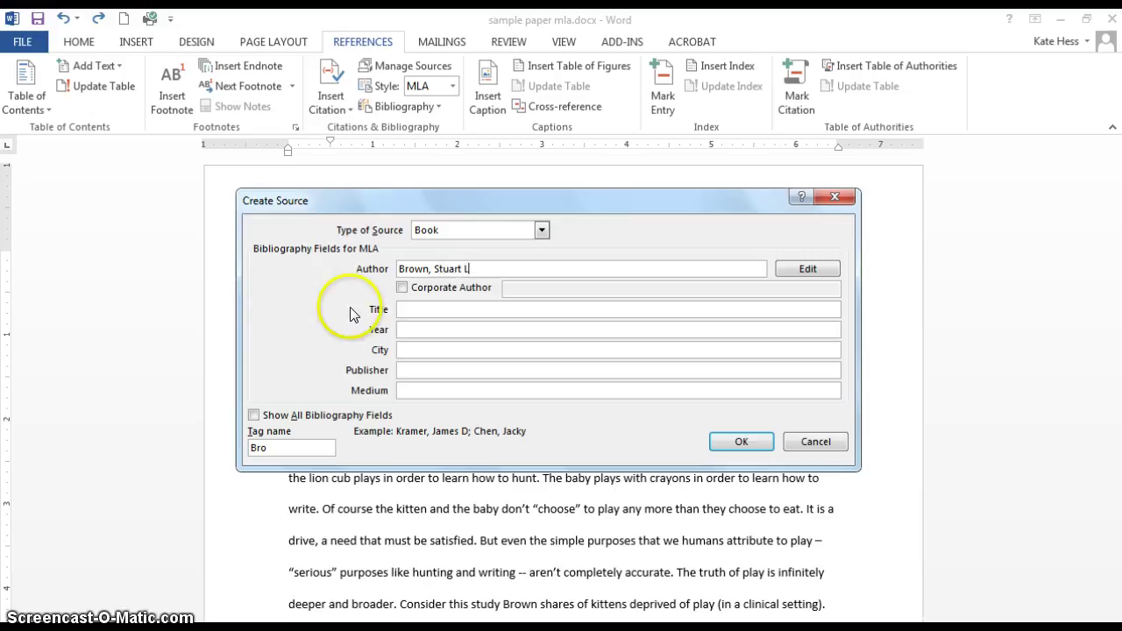
pyautogui.click(427, 309)
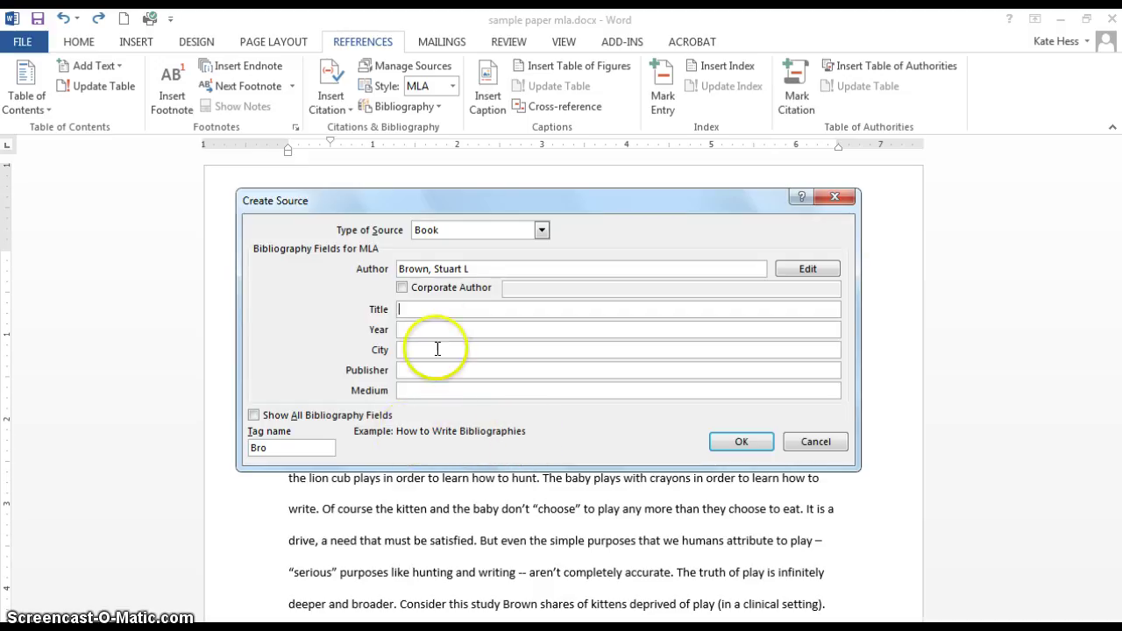
pyautogui.click(428, 309)
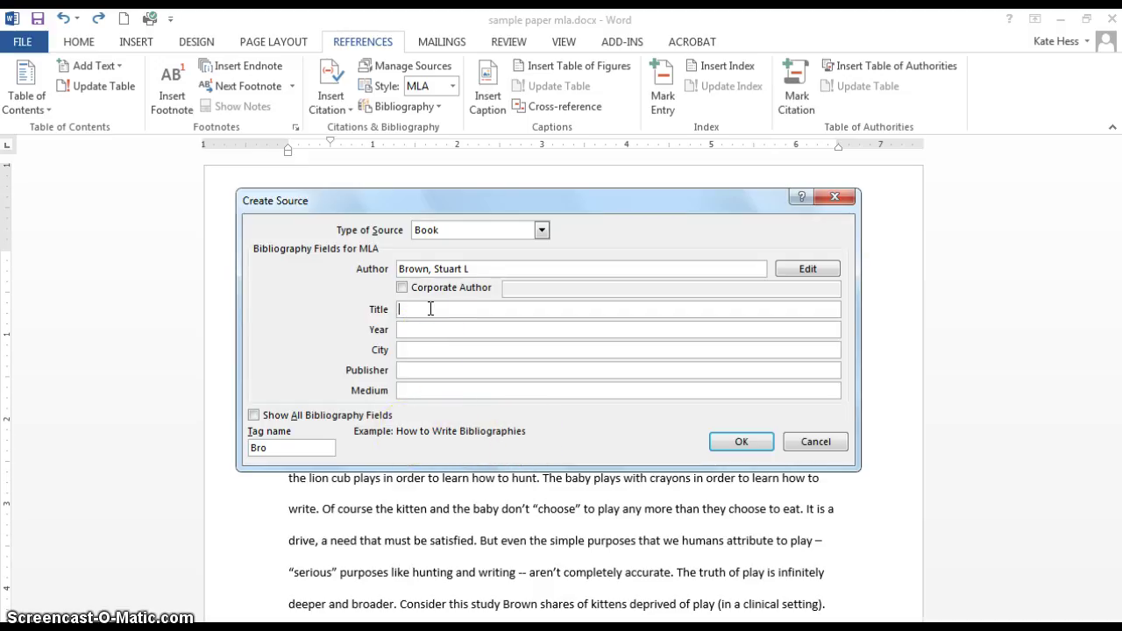
pyautogui.write('Play: How It Shapes the Brain, Opens the Imagination, and Invigorates the Soul')
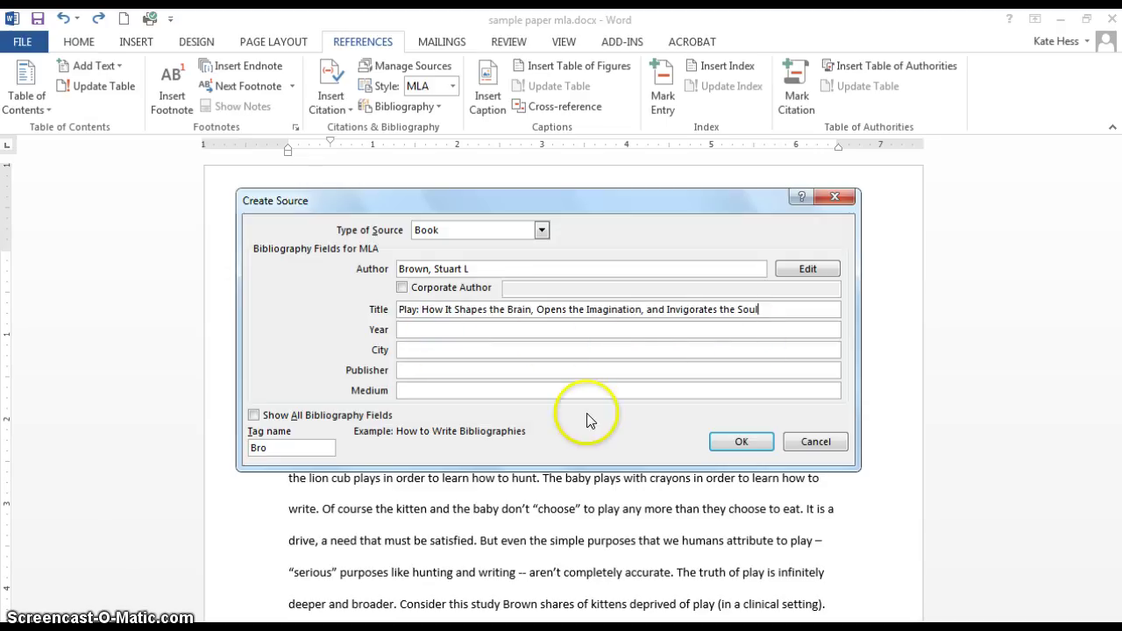
# Step: Fill in year 2009, city New York, publisher Avery, medium Print, and save the source
pyautogui.click(492, 331)
pyautogui.write('200')
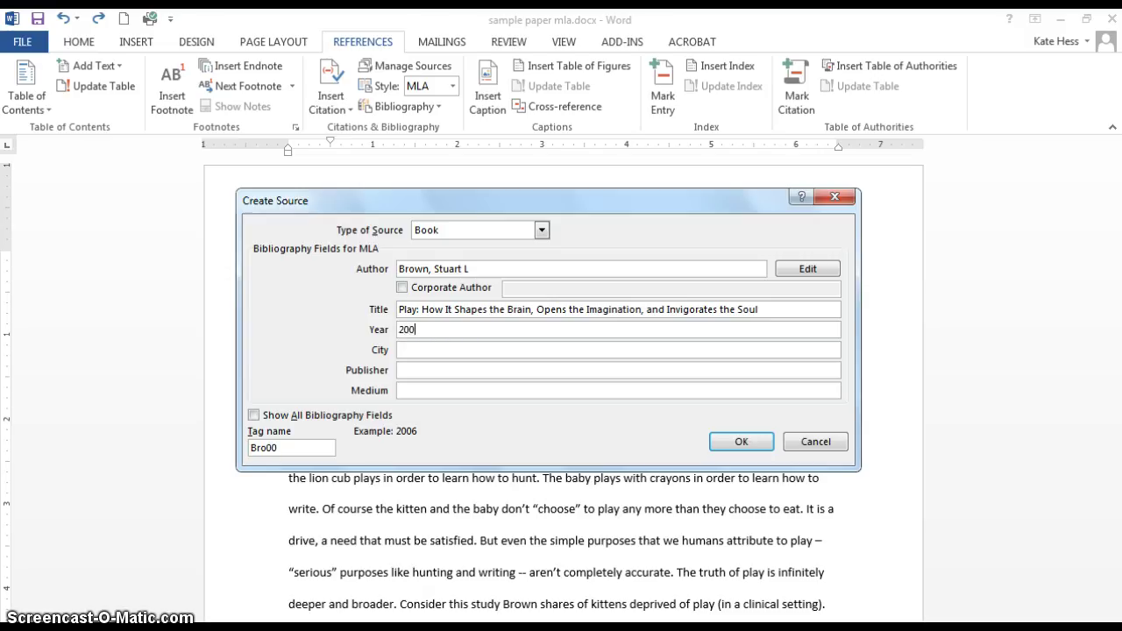
pyautogui.write('9')
pyautogui.click(523, 346)
pyautogui.write('New York')
pyautogui.click(523, 369)
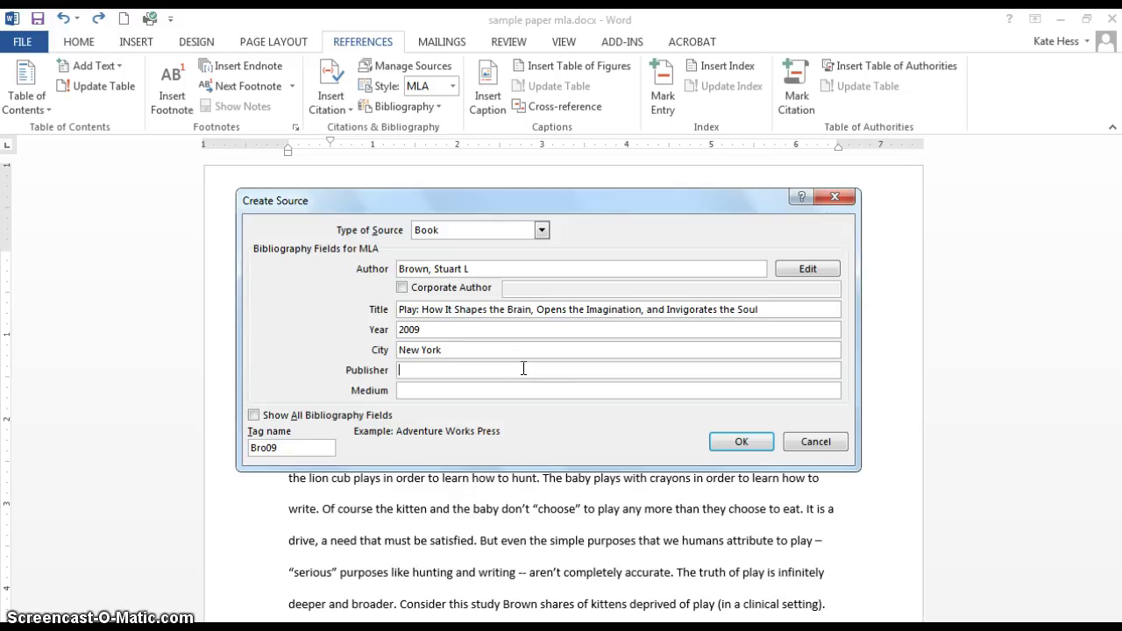
pyautogui.write('Avery')
pyautogui.click(564, 364)
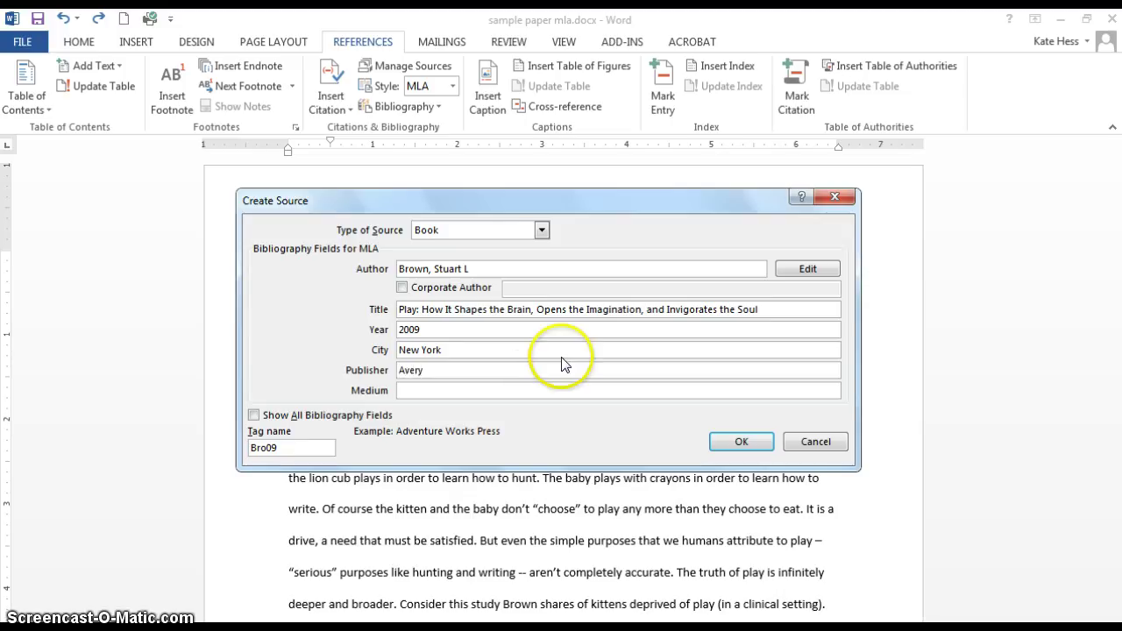
pyautogui.click(545, 391)
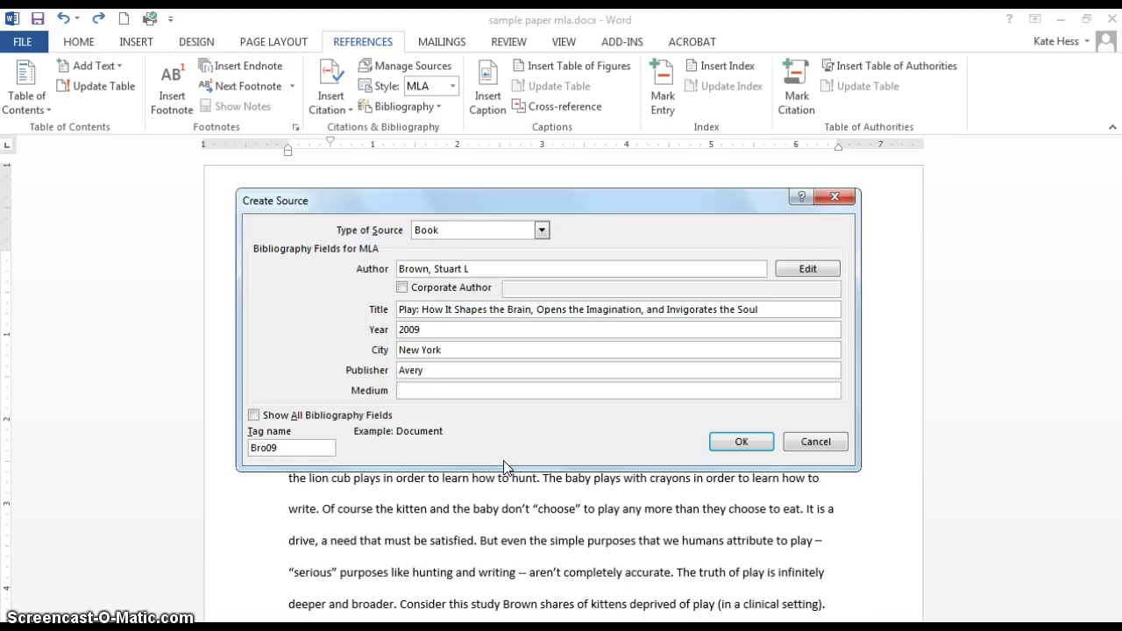
pyautogui.write('Print')
pyautogui.click(738, 440)
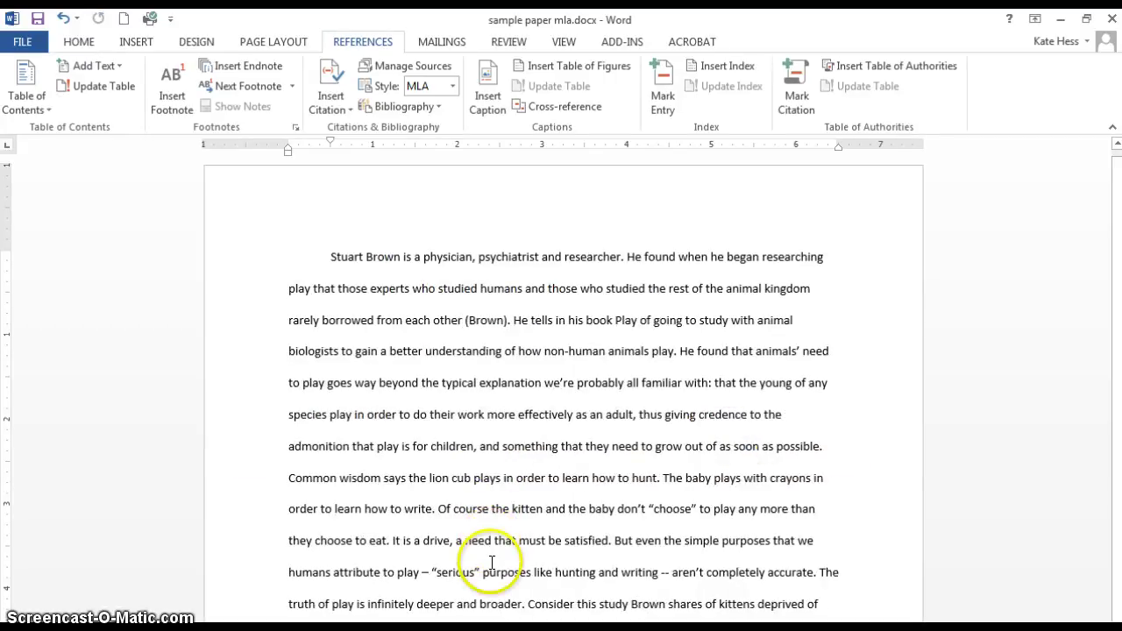
# Step: Edit the (Brown) citation after "each other" to add page 26
pyautogui.click(469, 328)
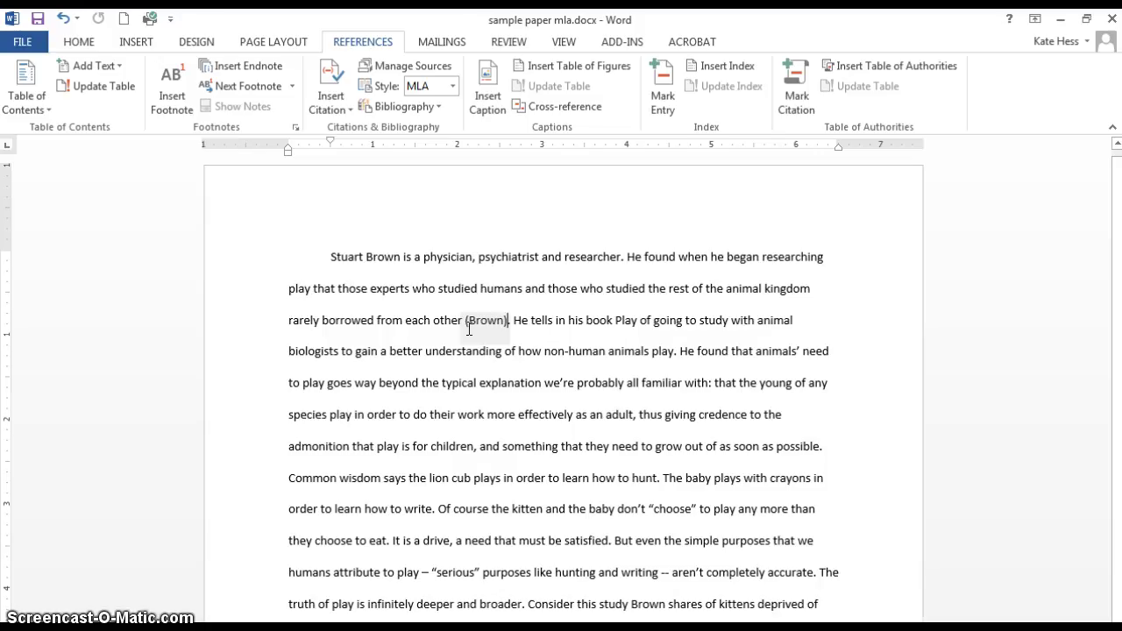
pyautogui.click(473, 321)
pyautogui.click(509, 327)
pyautogui.click(484, 321)
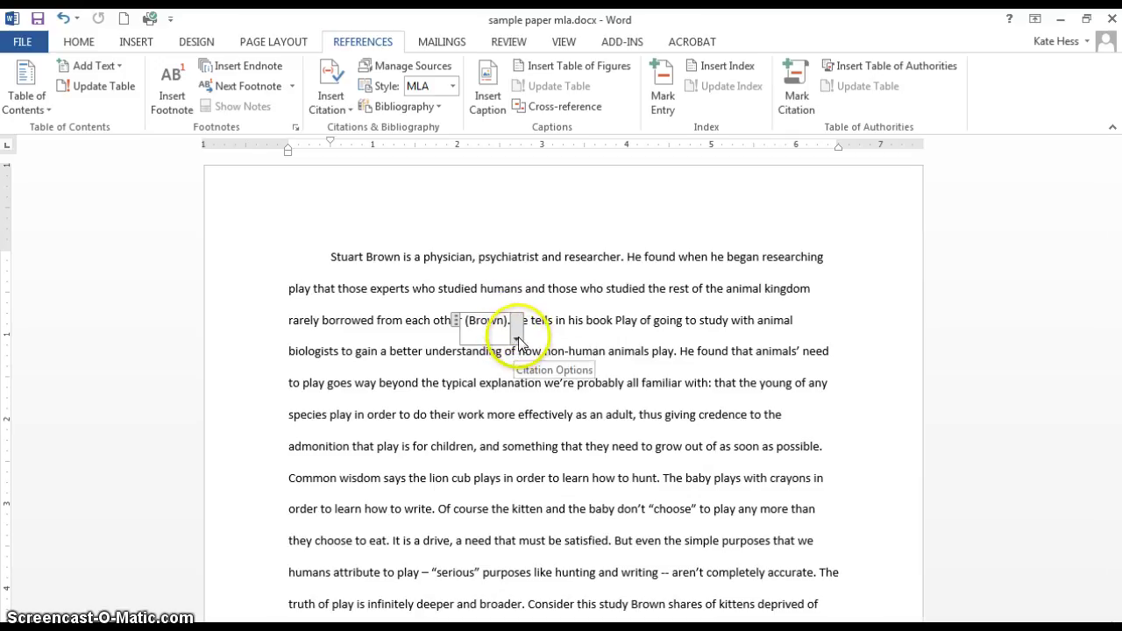
pyautogui.click(519, 341)
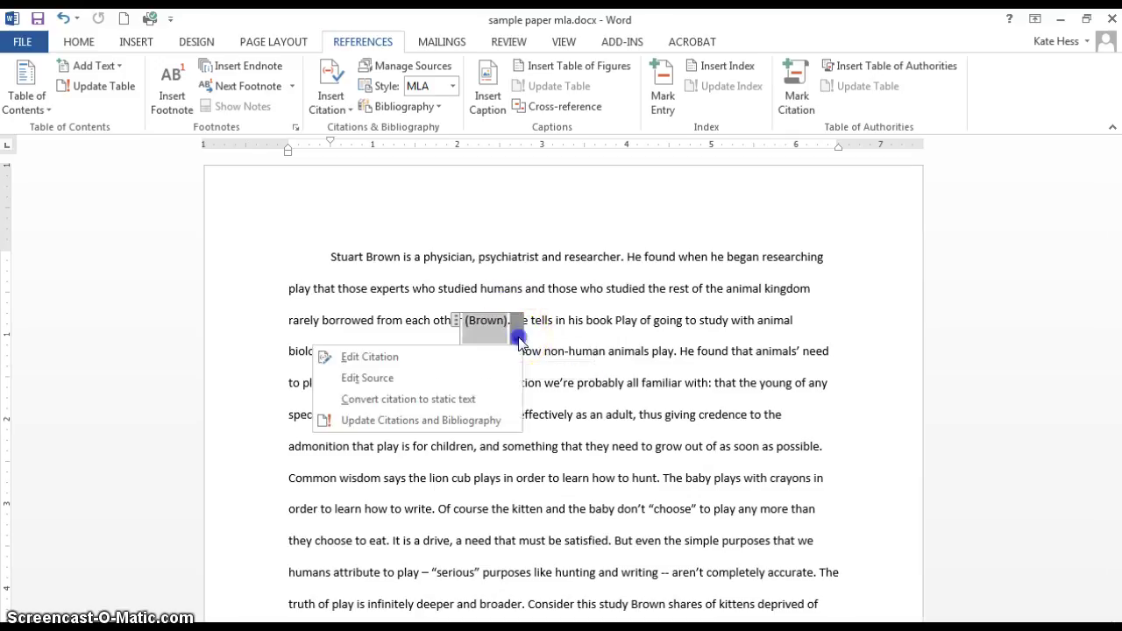
pyautogui.click(387, 359)
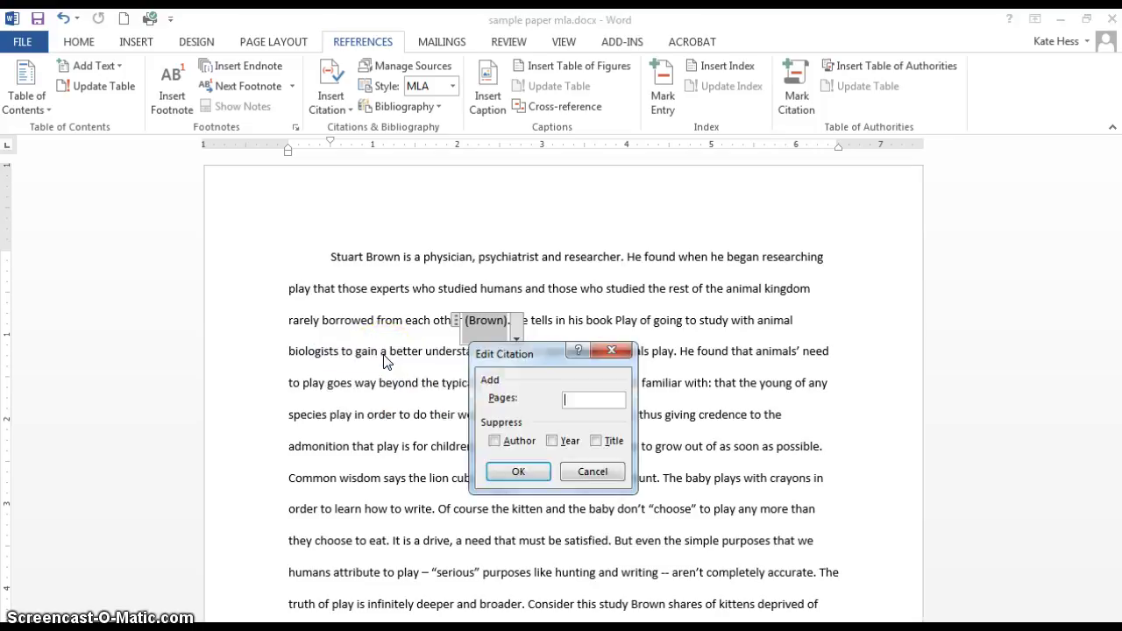
pyautogui.write('26')
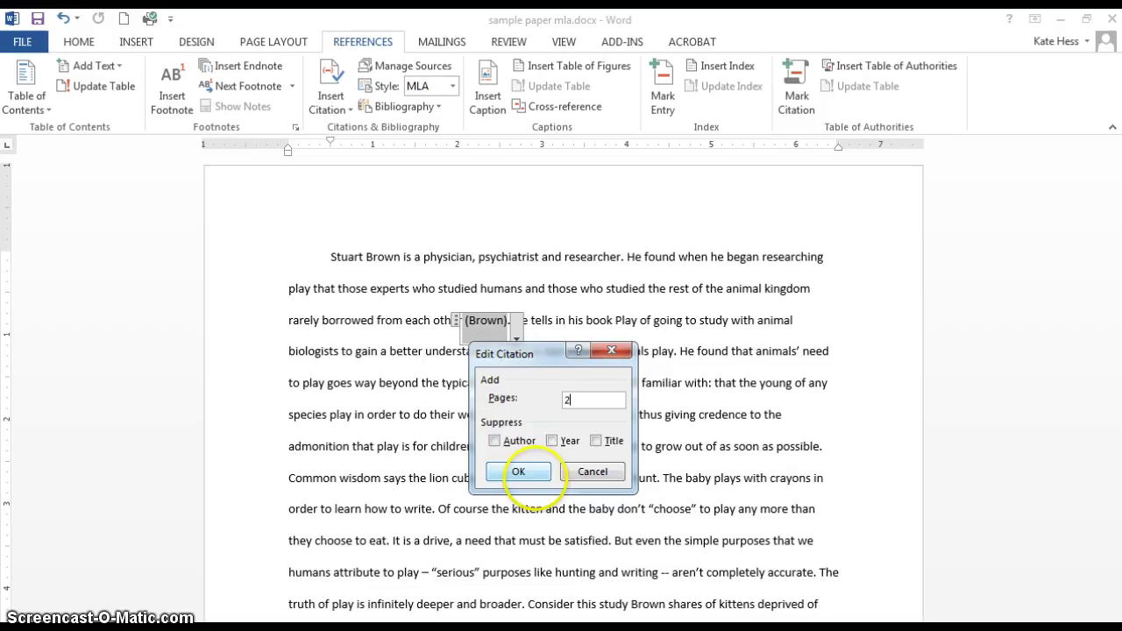
pyautogui.click(519, 473)
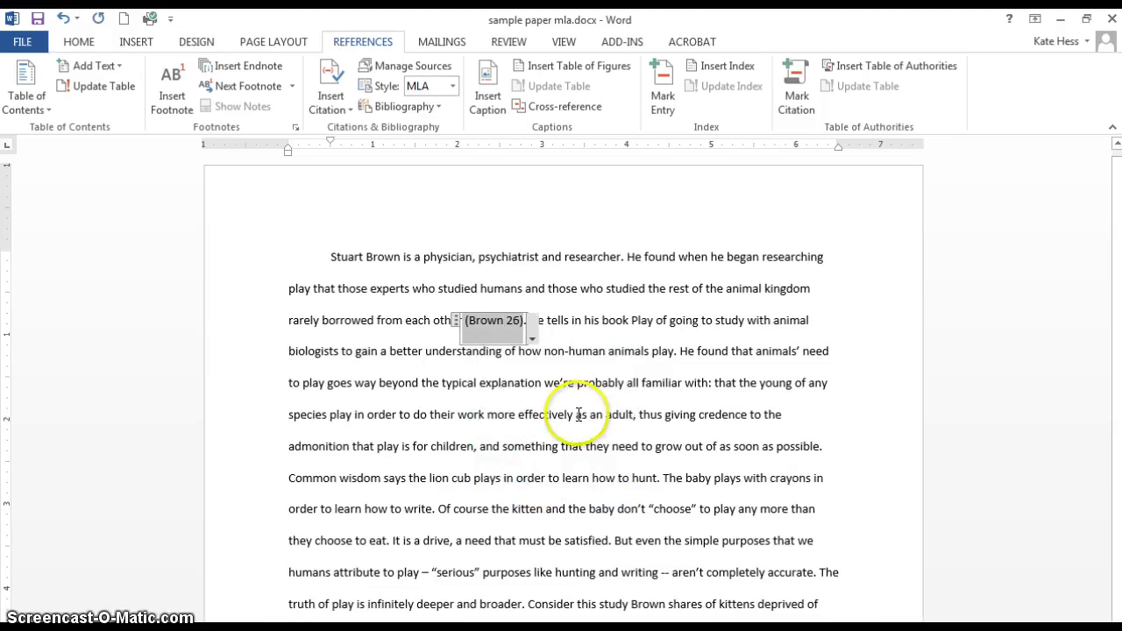
pyautogui.click(578, 415)
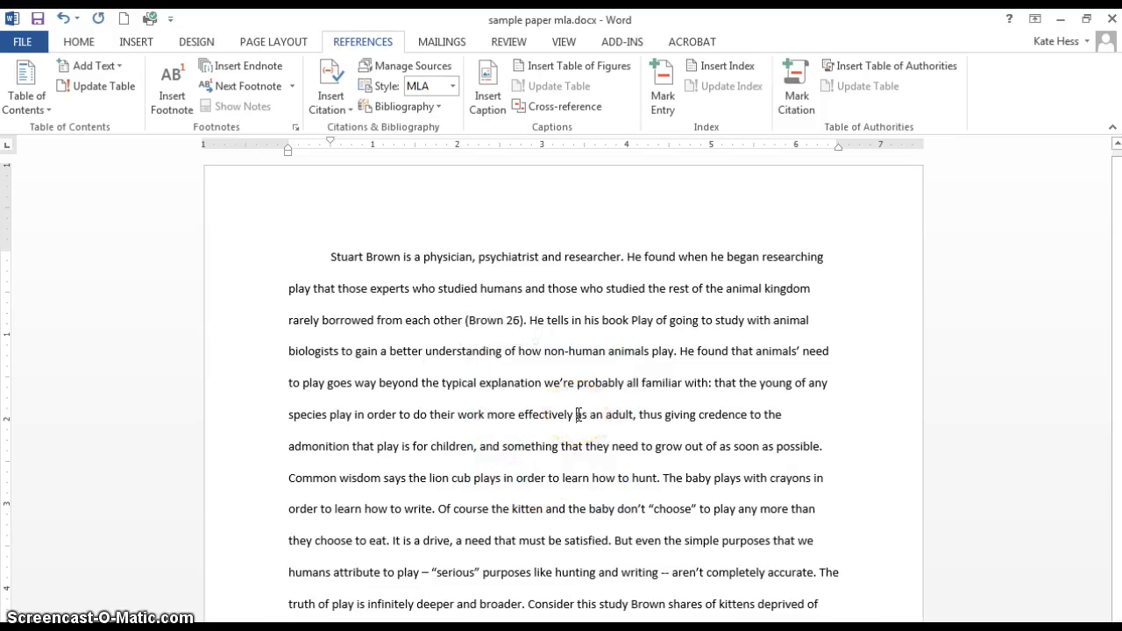
pyautogui.scroll(-2, 578, 415)
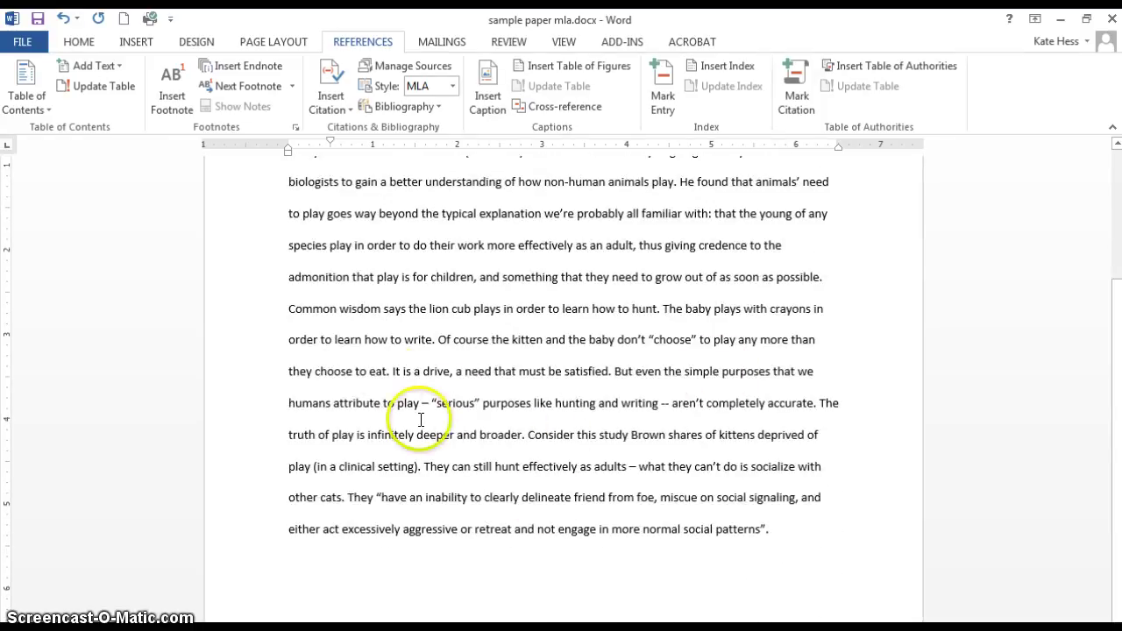
pyautogui.click(765, 529)
pyautogui.write('.')
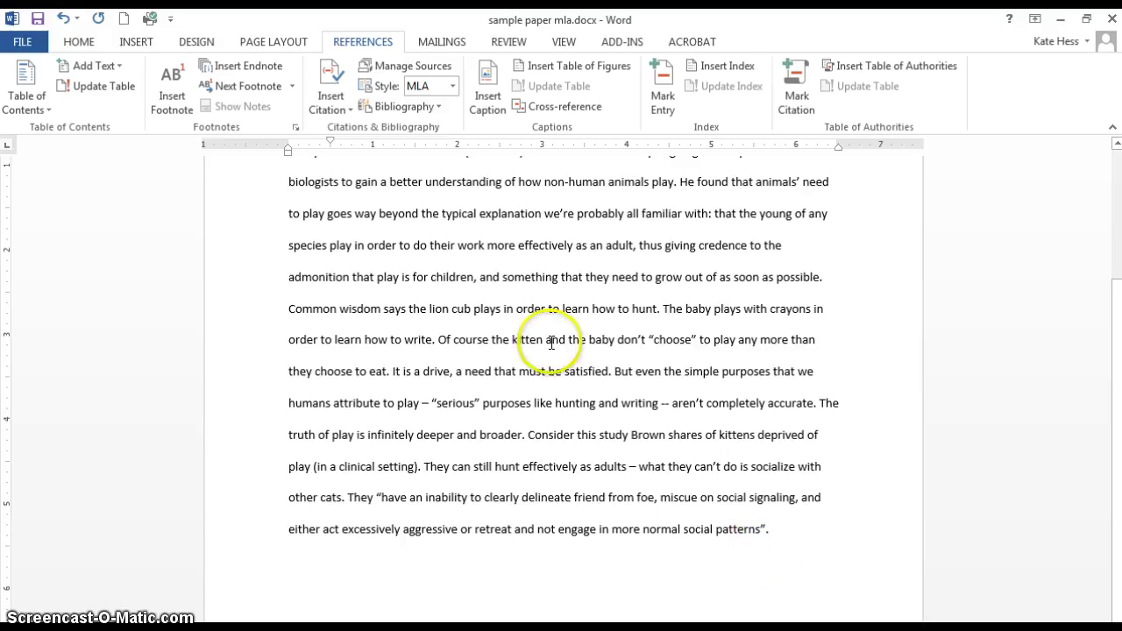
pyautogui.press('BackSpace')
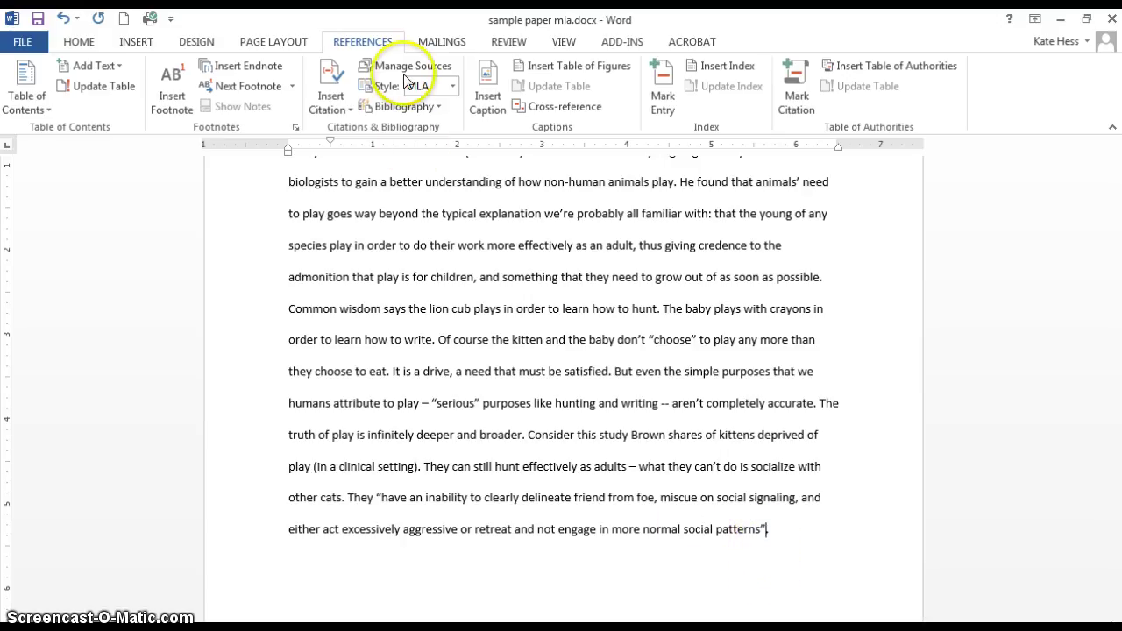
# Step: Insert a citation to the existing Brown Play book after the "normal social patterns" quotation
pyautogui.click(346, 97)
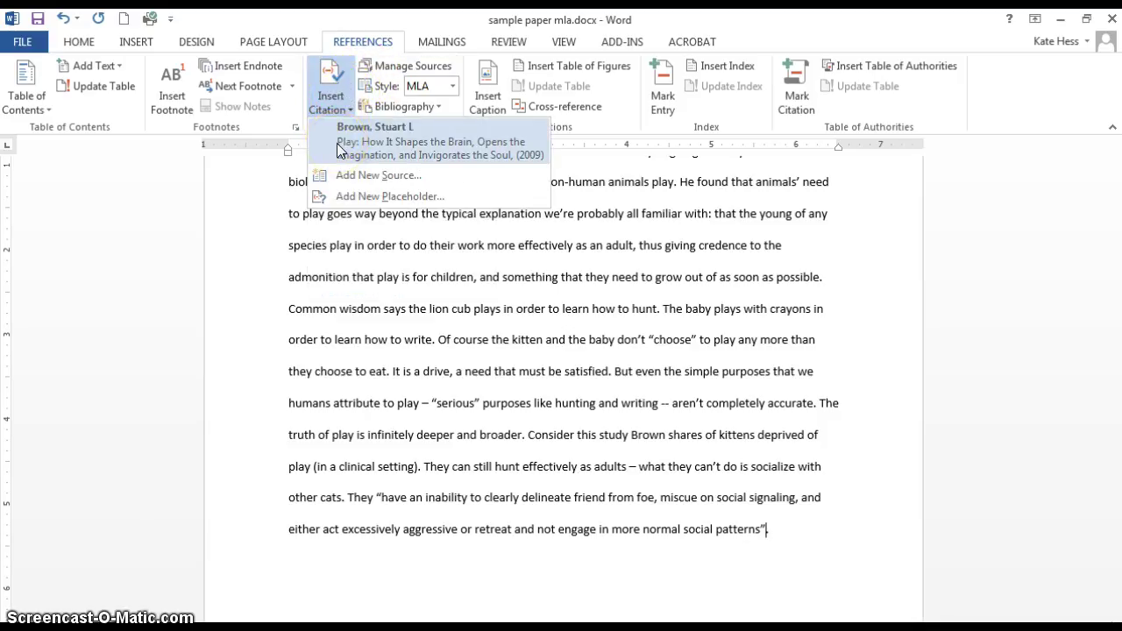
pyautogui.click(405, 143)
pyautogui.click(404, 137)
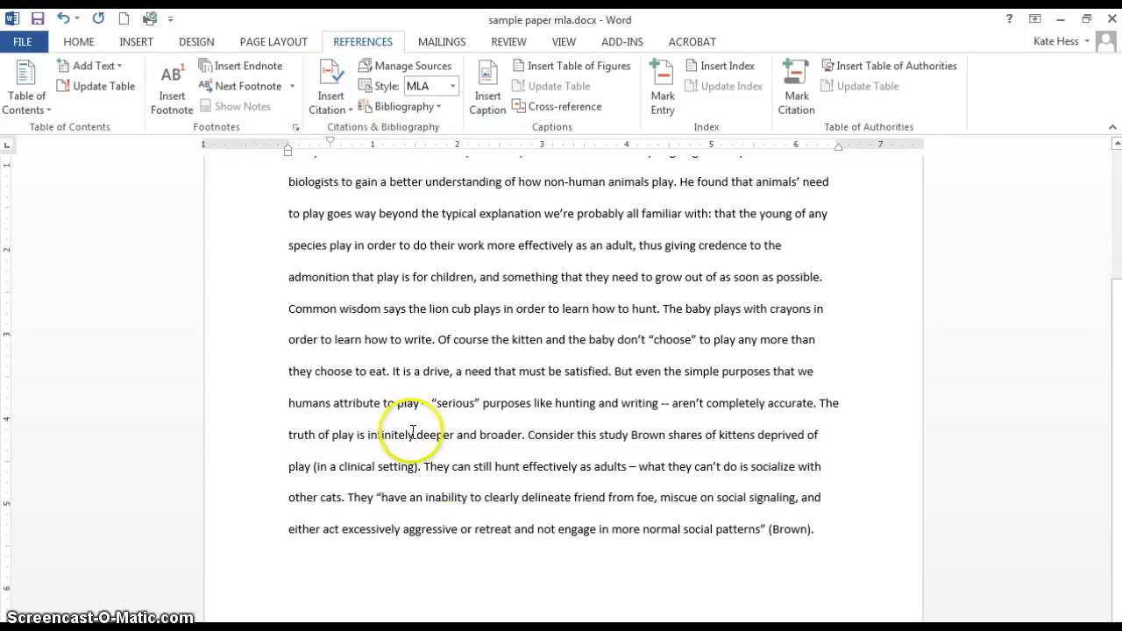
# Step: Edit the new citation to include page 32, reading (Brown 32)
pyautogui.click(803, 531)
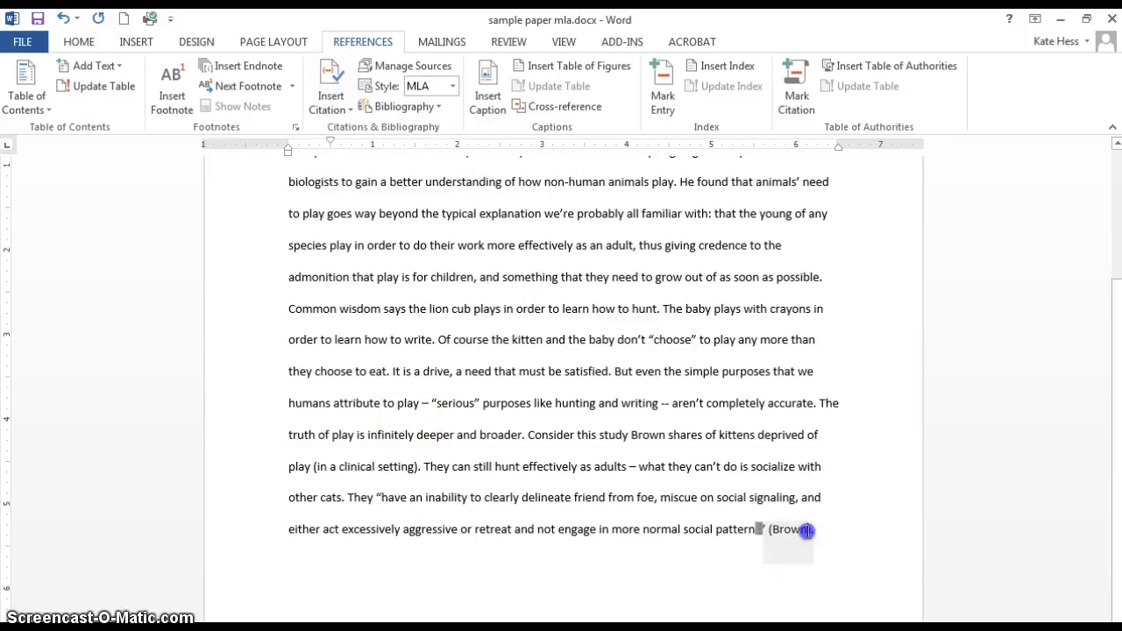
pyautogui.click(817, 557)
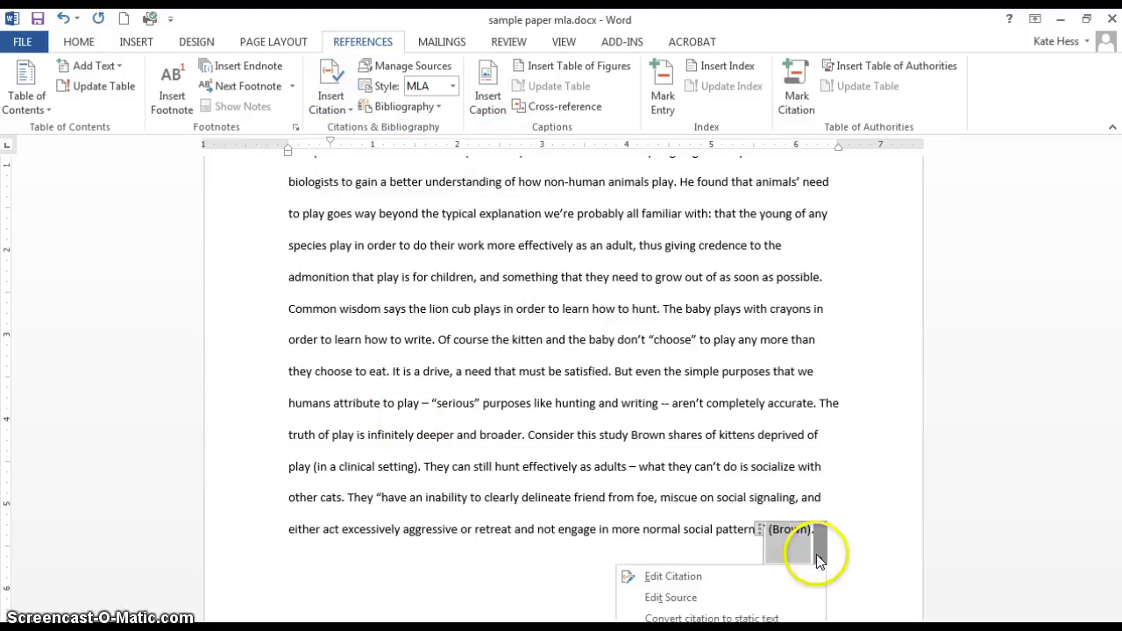
pyautogui.click(700, 583)
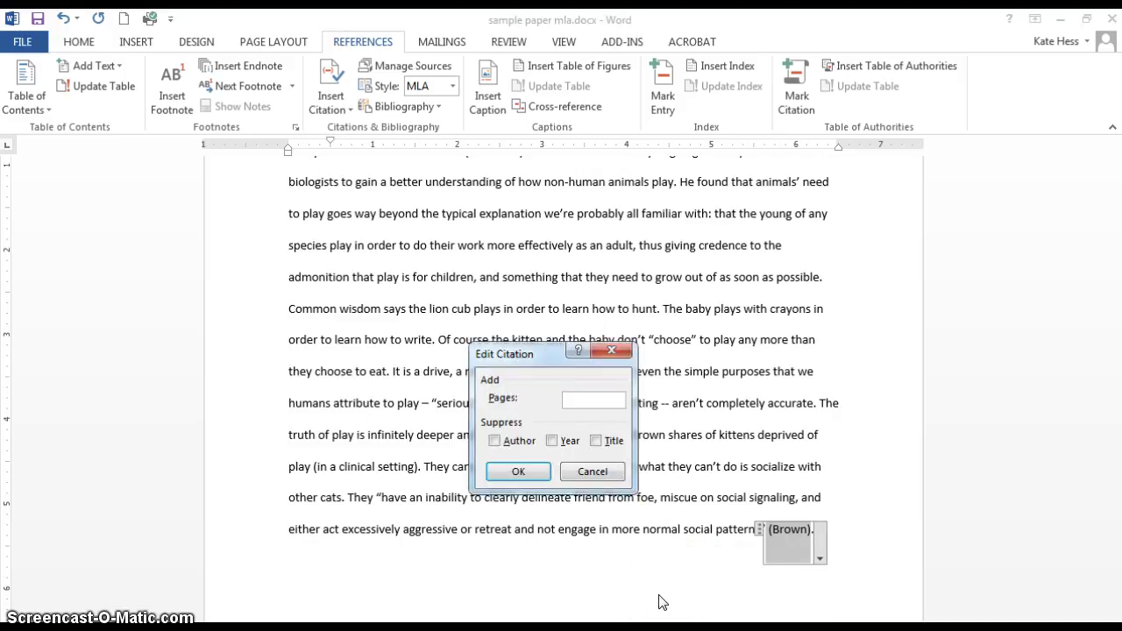
pyautogui.click(506, 474)
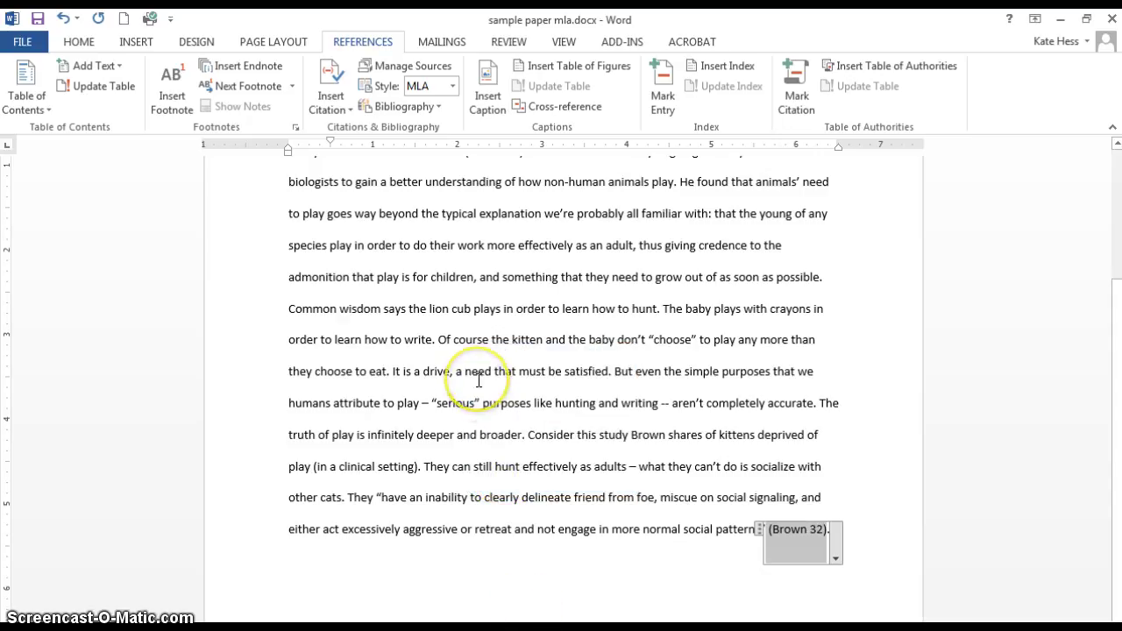
# Step: Add a new paragraph at the document's end and insert a page break
pyautogui.scroll(3, 478, 380)
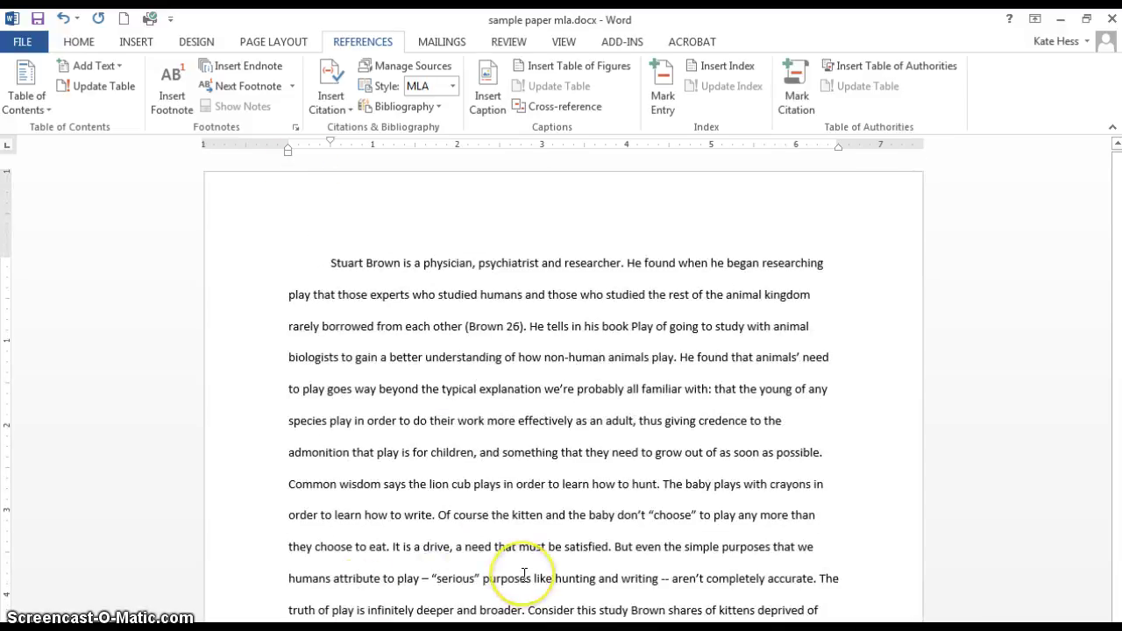
pyautogui.hotkey('ctrl', 'End')
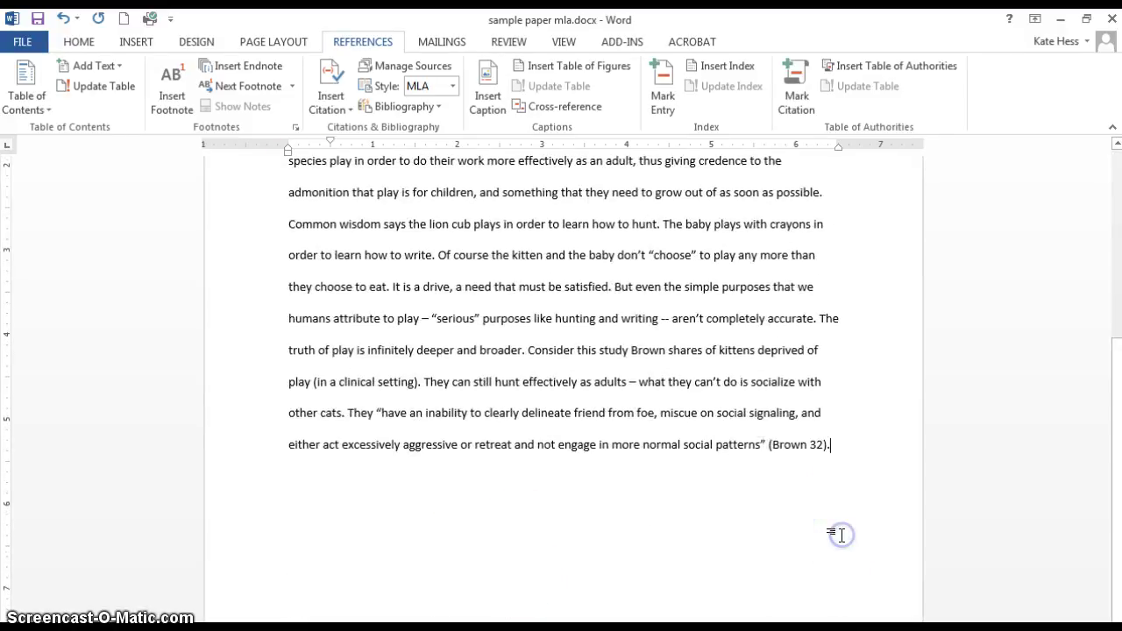
pyautogui.press('Return')
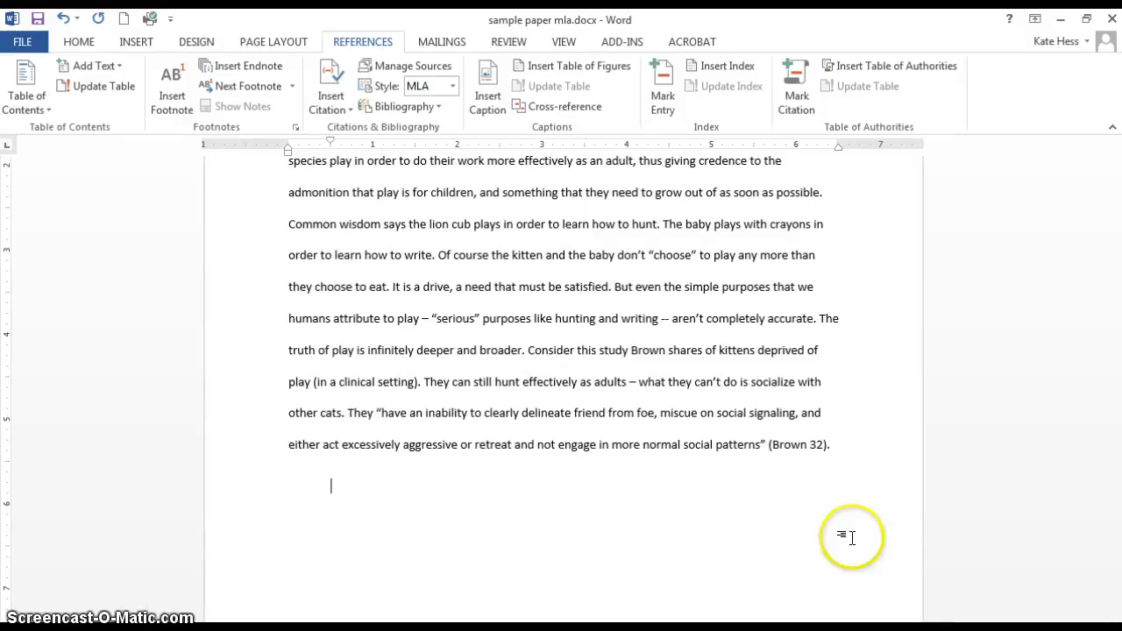
pyautogui.click(139, 42)
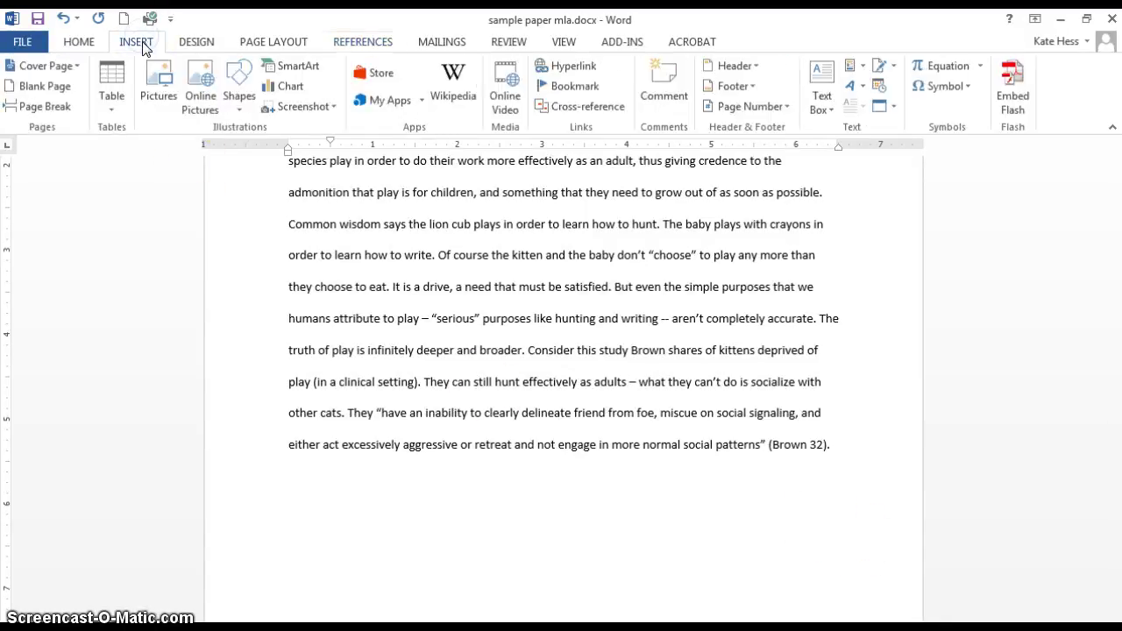
pyautogui.click(42, 107)
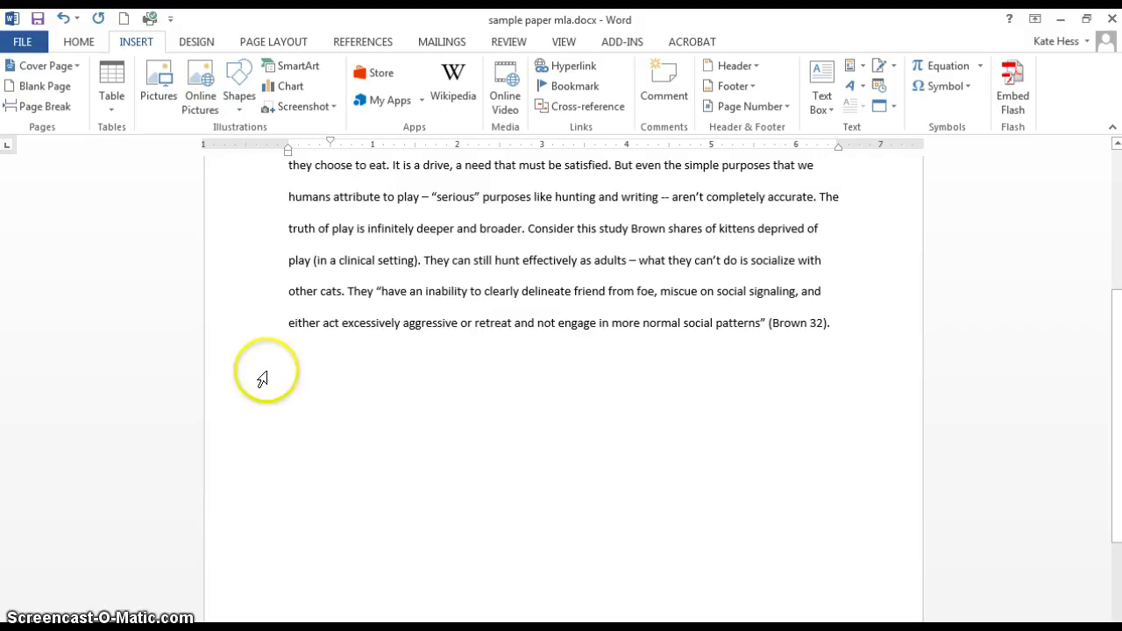
pyautogui.scroll(-3, 506, 487)
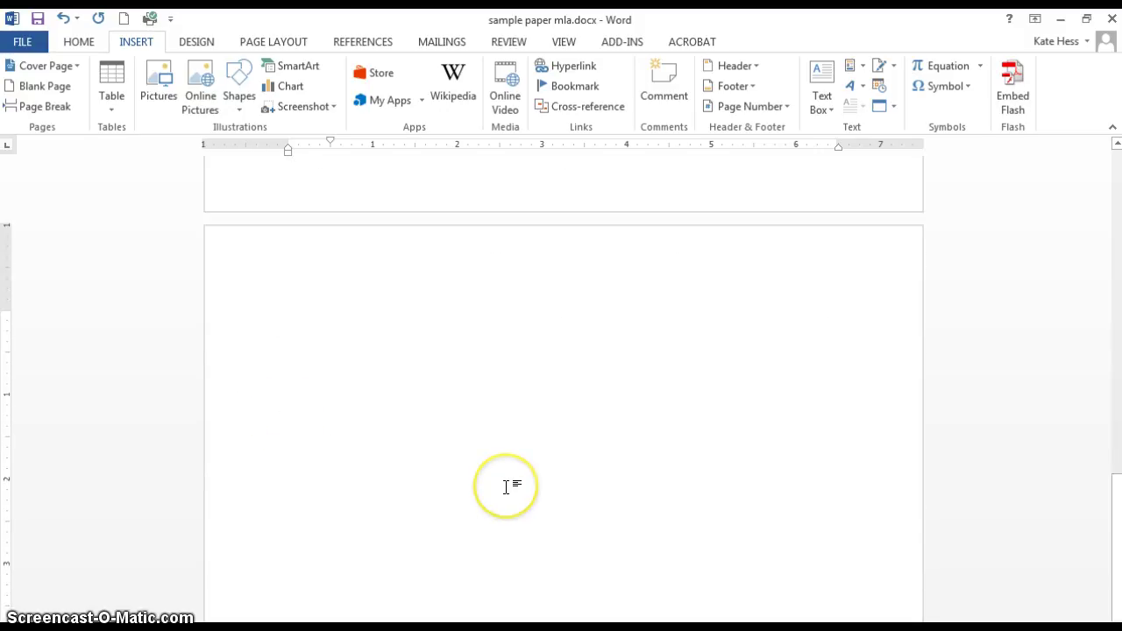
# Step: Insert the built-in Works Cited bibliography on the new page
pyautogui.click(365, 41)
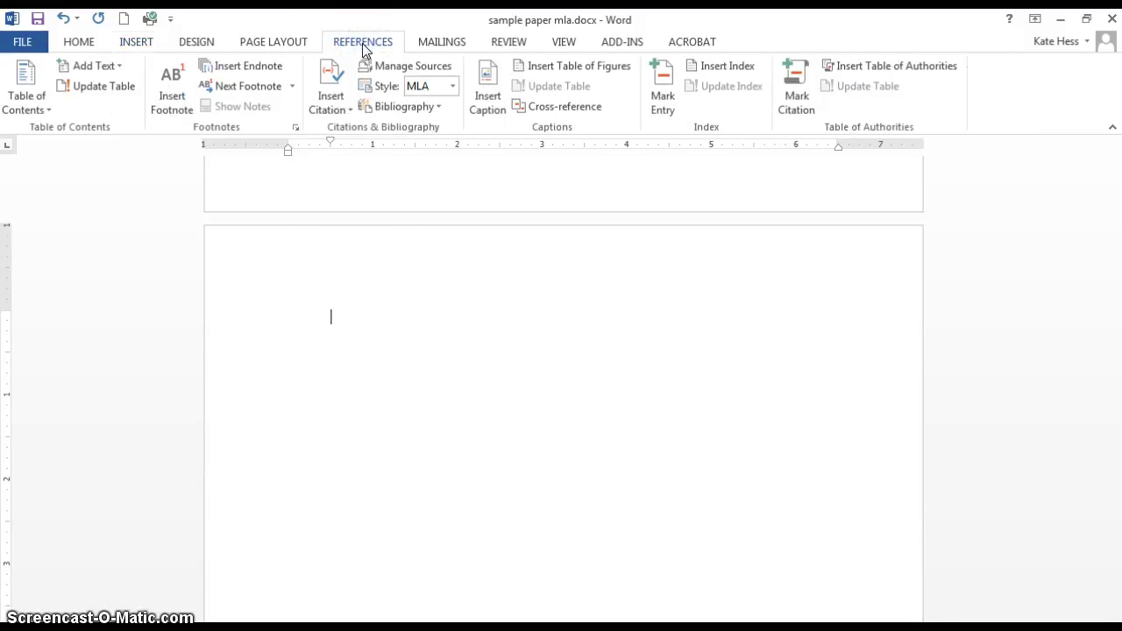
pyautogui.click(430, 107)
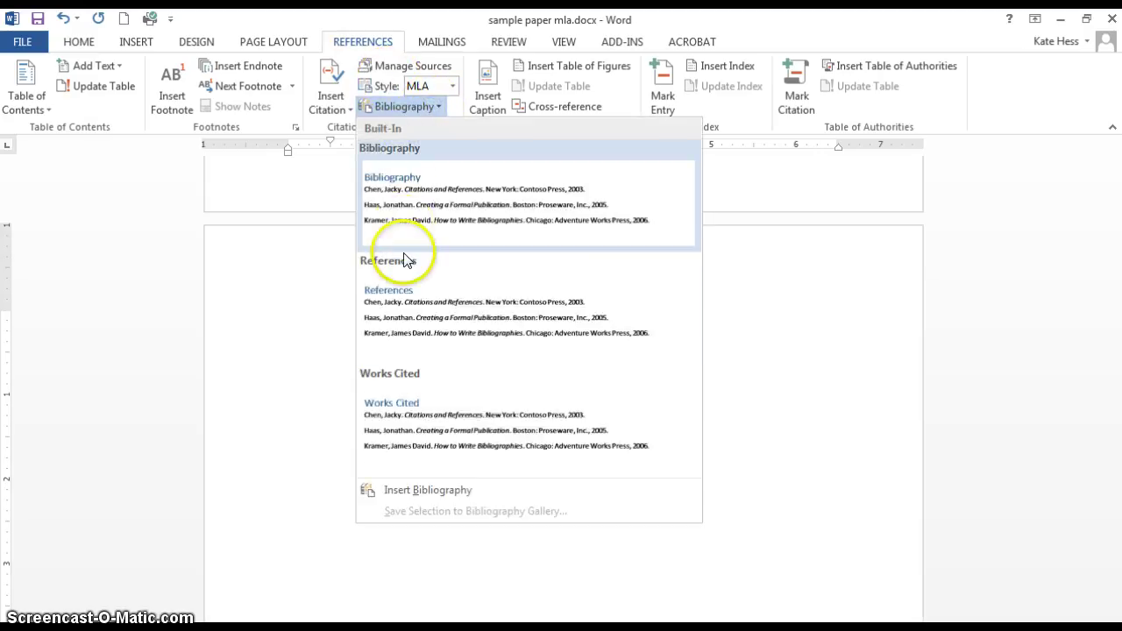
pyautogui.click(426, 432)
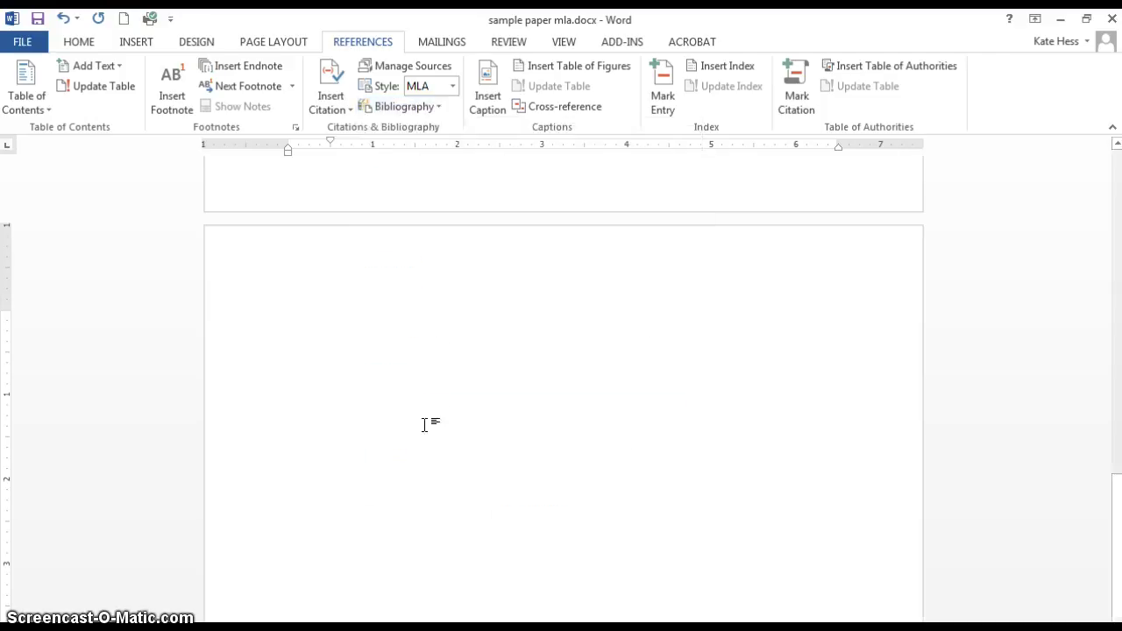
pyautogui.click(328, 417)
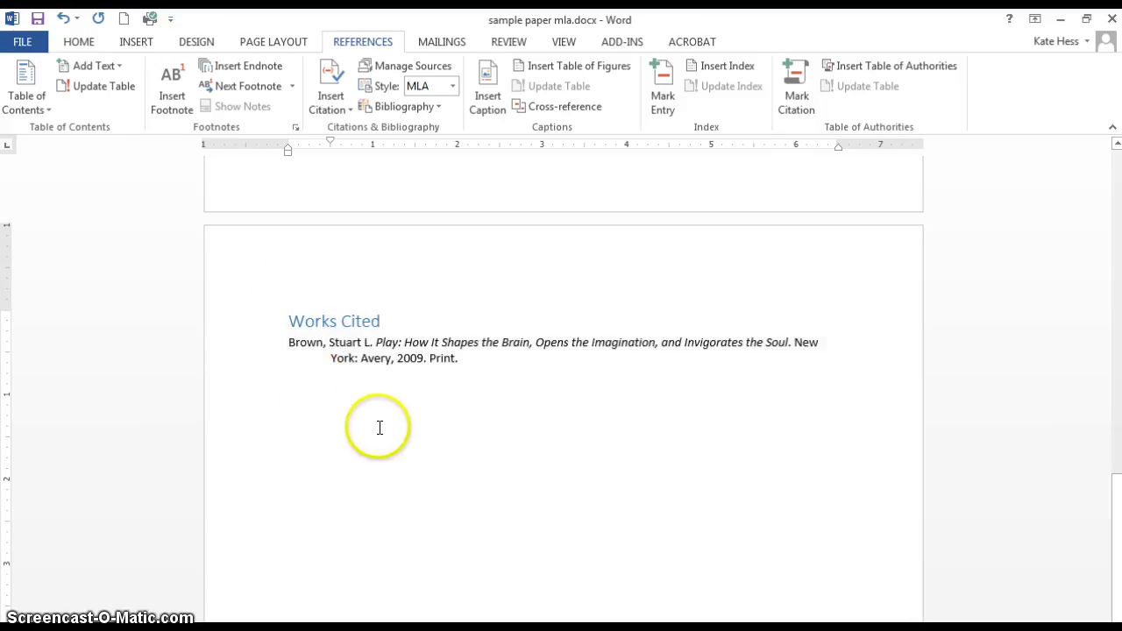
pyautogui.click(289, 349)
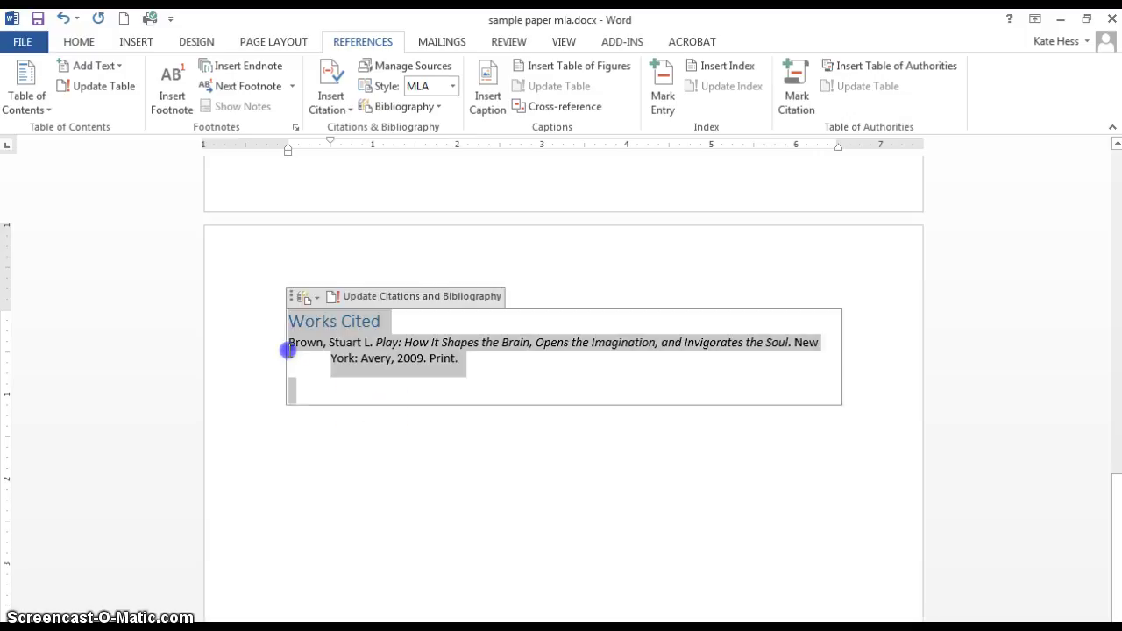
pyautogui.click(258, 325)
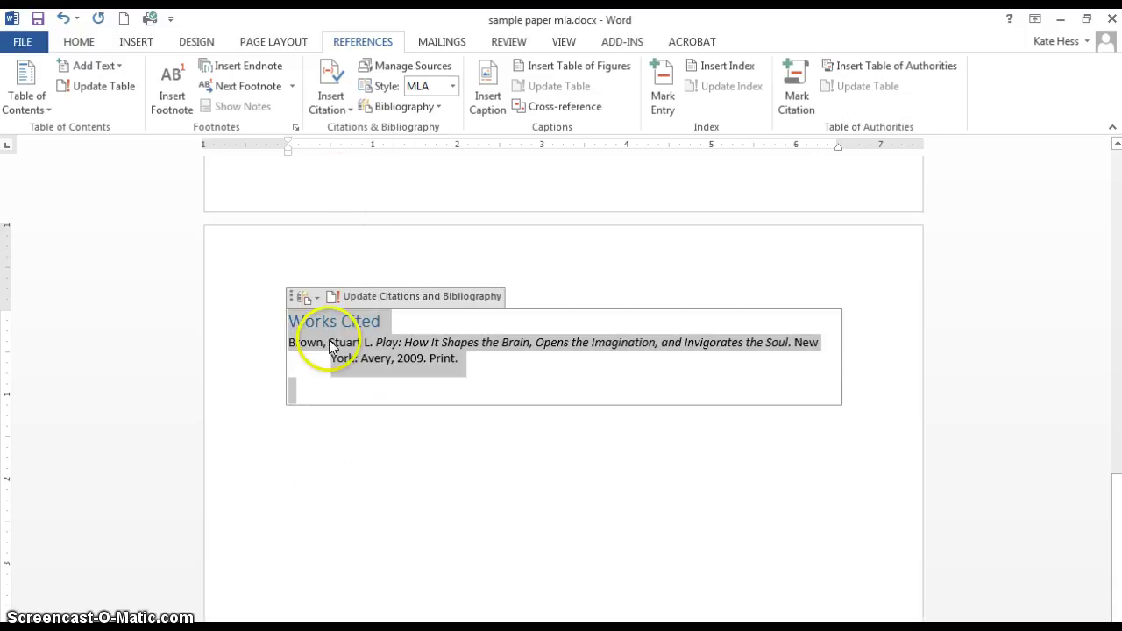
pyautogui.click(431, 510)
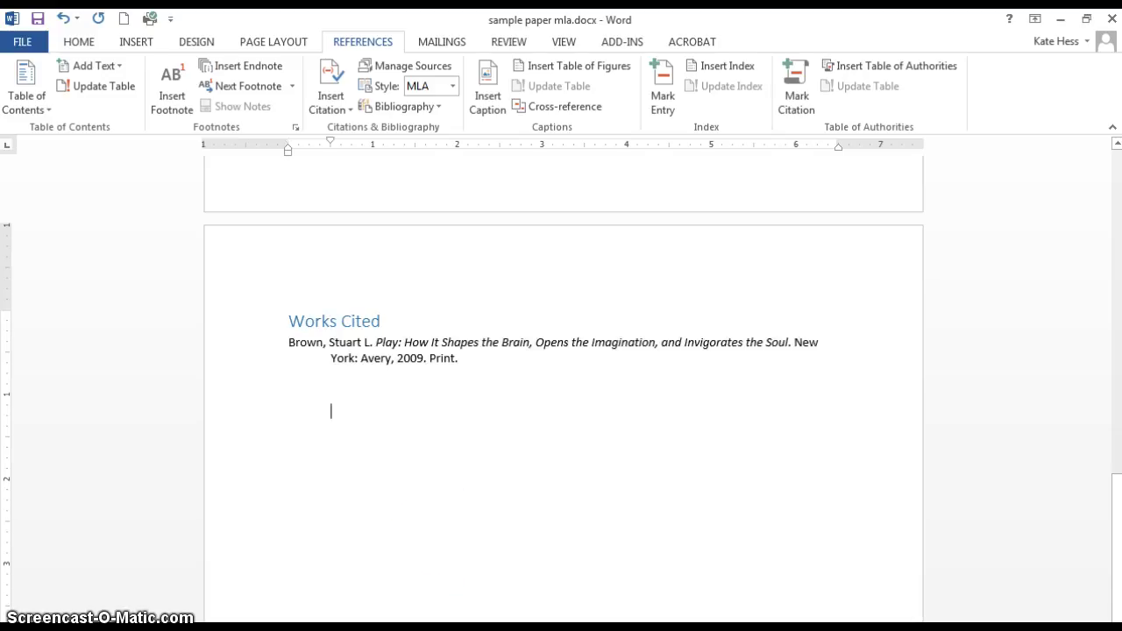